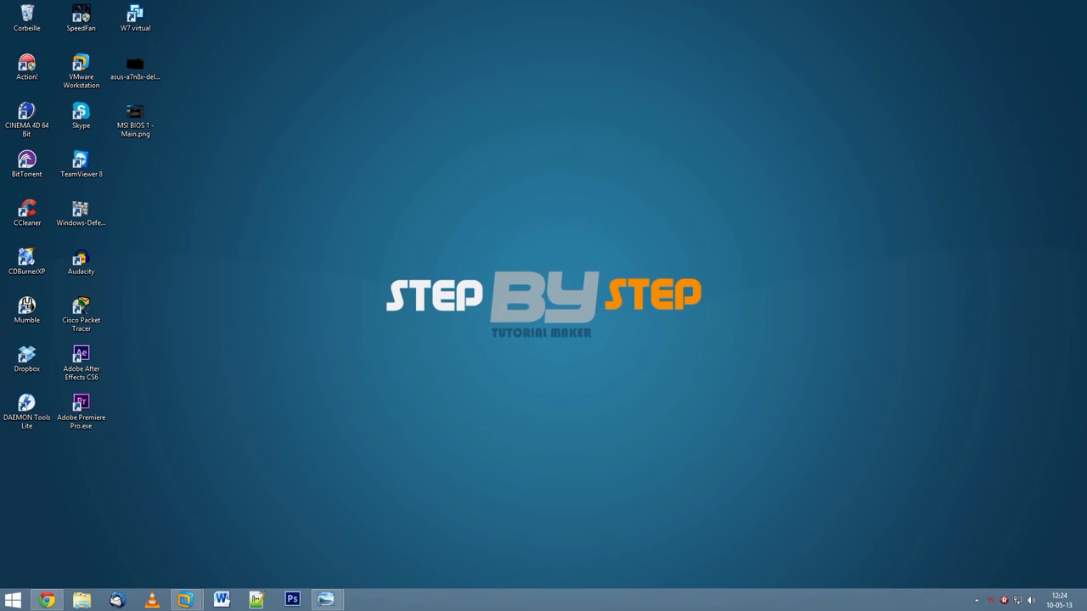
- Switch to the Windows 7 (2) virtual machine in VMware and give its BIOS setup screen the input focus
{"action": "mouse_move", "coordinate": [185, 599]}
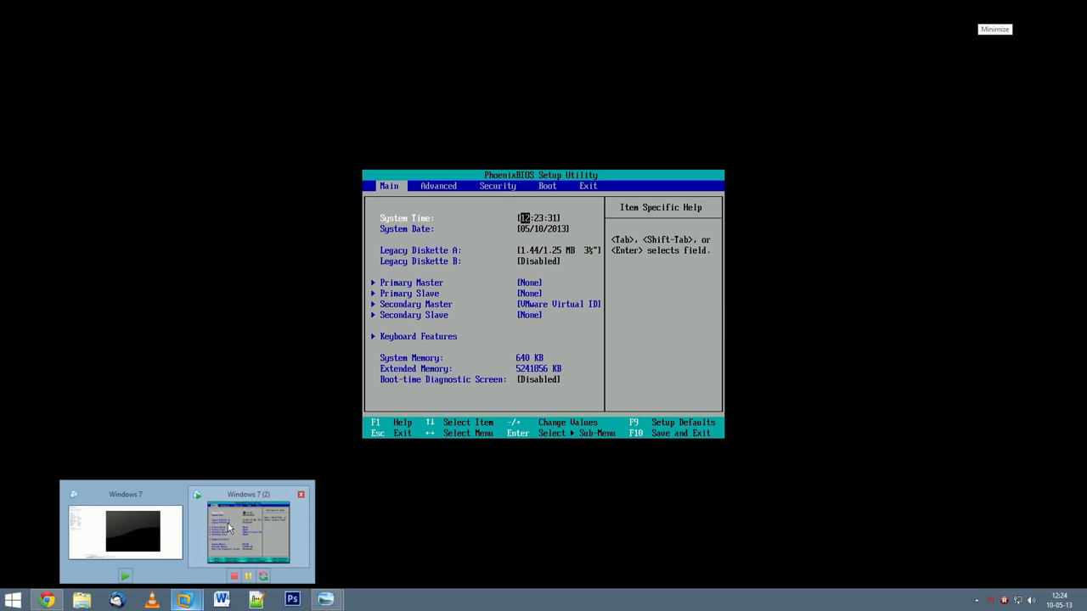
{"action": "left_click", "coordinate": [227, 528]}
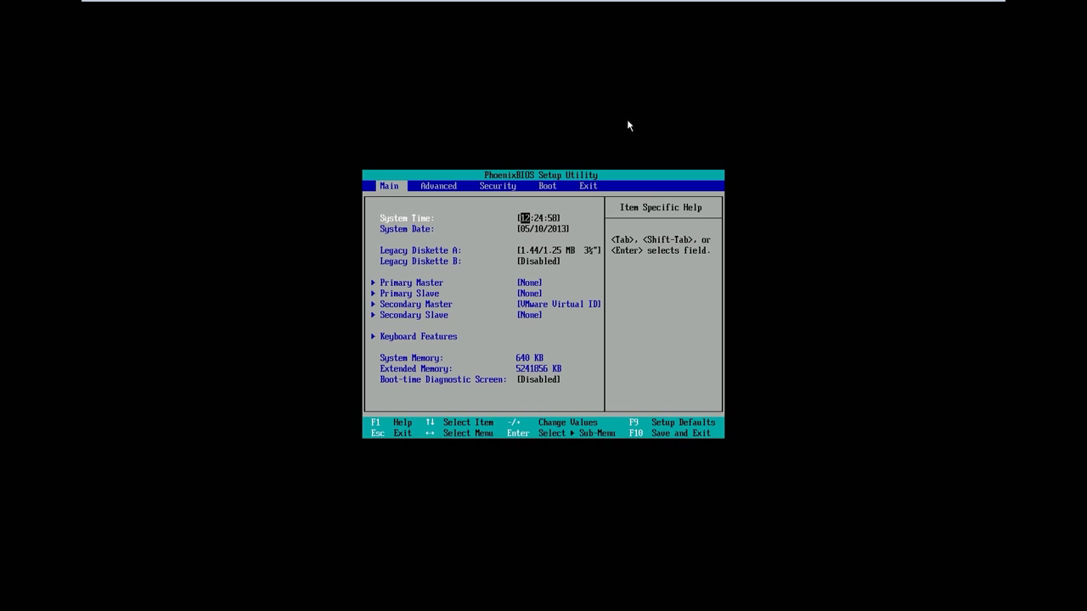
{"action": "left_click", "coordinate": [504, 185]}
- Look through the Main, Advanced and Security pages of the BIOS setup
{"action": "key", "text": "Right"}
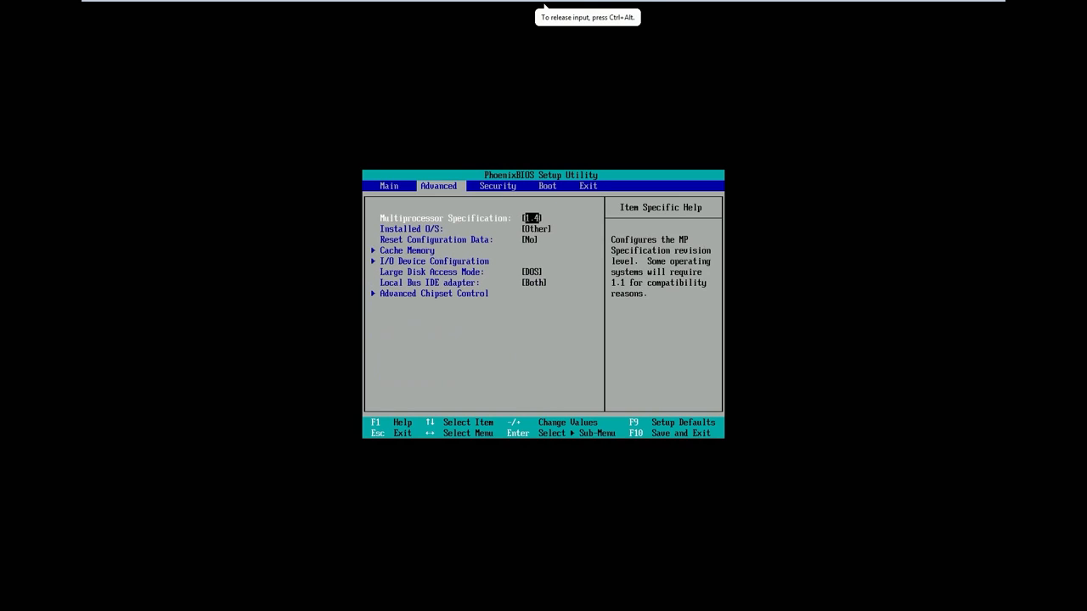
{"action": "key", "text": "Left"}
{"action": "key", "text": "Right"}
{"action": "key", "text": "Right"}
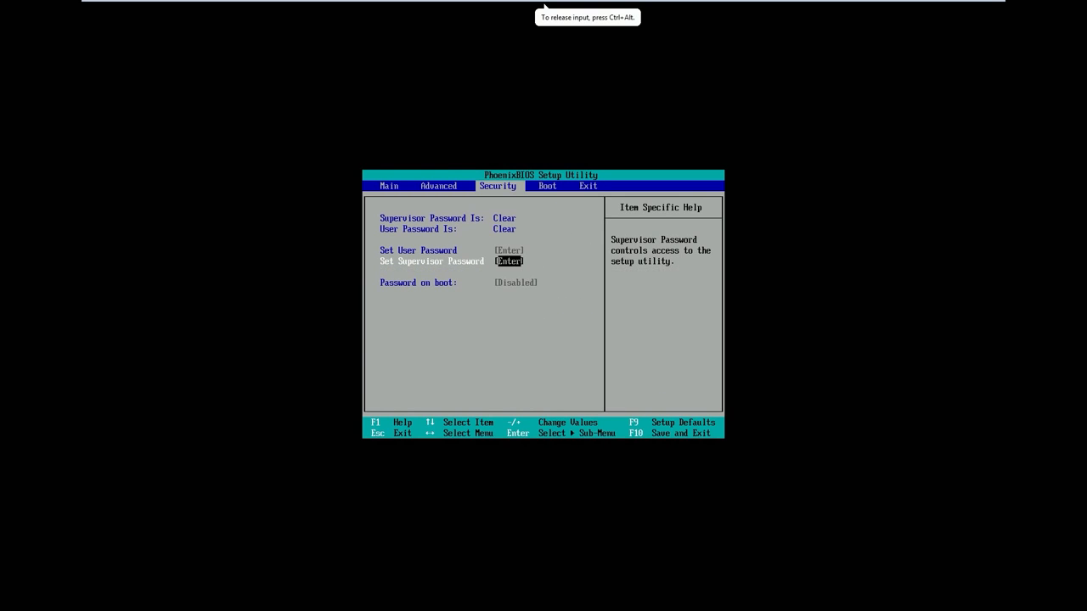
{"action": "key", "text": "Left"}
{"action": "key", "text": "Down"}
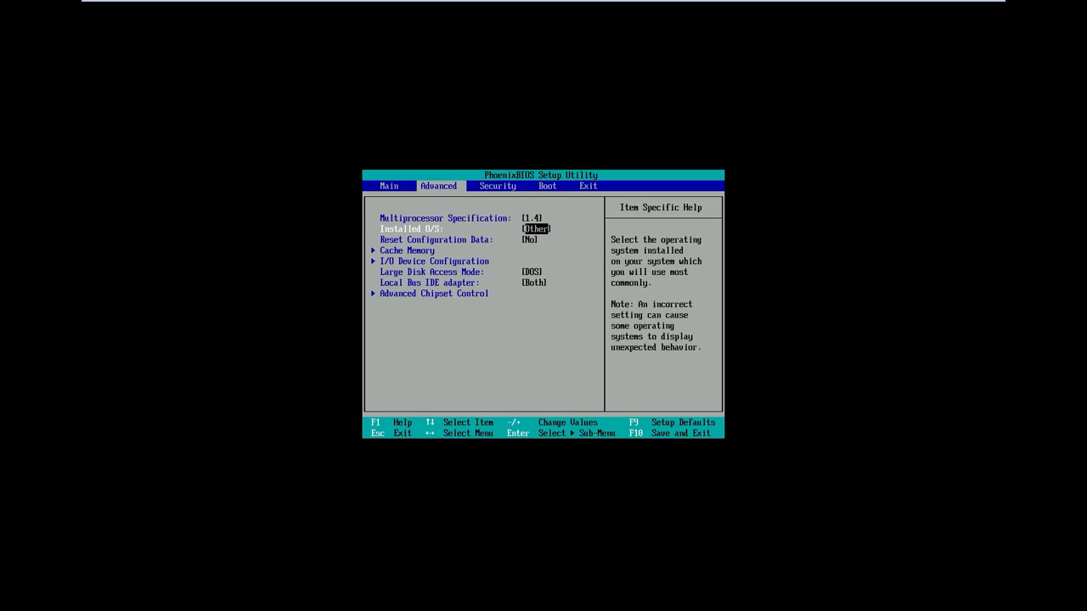
{"action": "key", "text": "Up"}
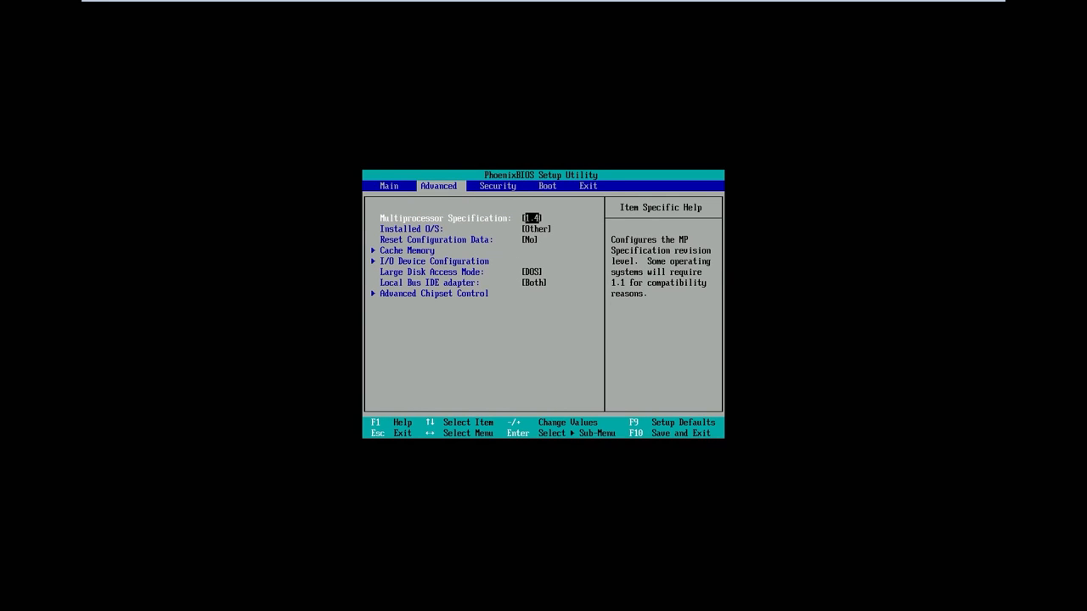
{"action": "key", "text": "Left"}
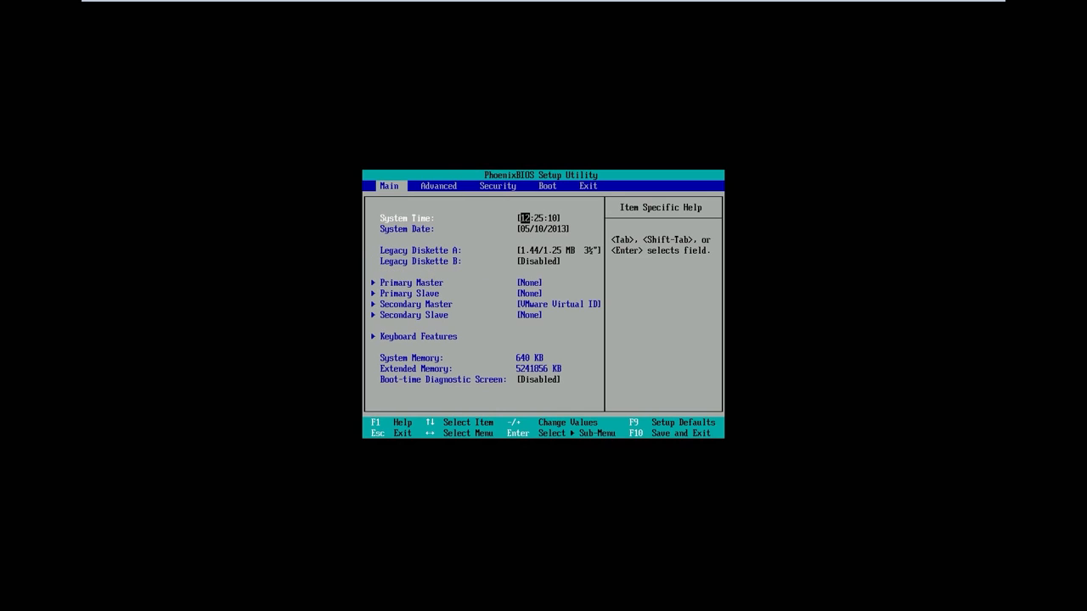
- Examine the devices listed in the BIOS boot order
{"action": "key", "text": "Right"}
{"action": "key", "text": "Right"}
{"action": "key", "text": "Right"}
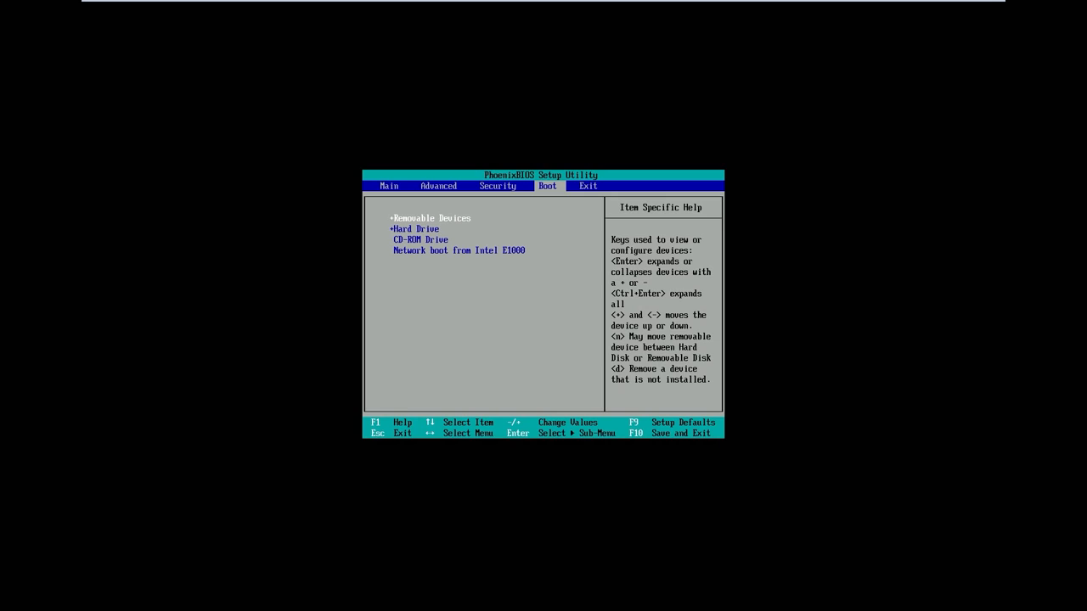
{"action": "key", "text": "Down"}
{"action": "key", "text": "Down"}
{"action": "key", "text": "Down"}
{"action": "key", "text": "Up"}
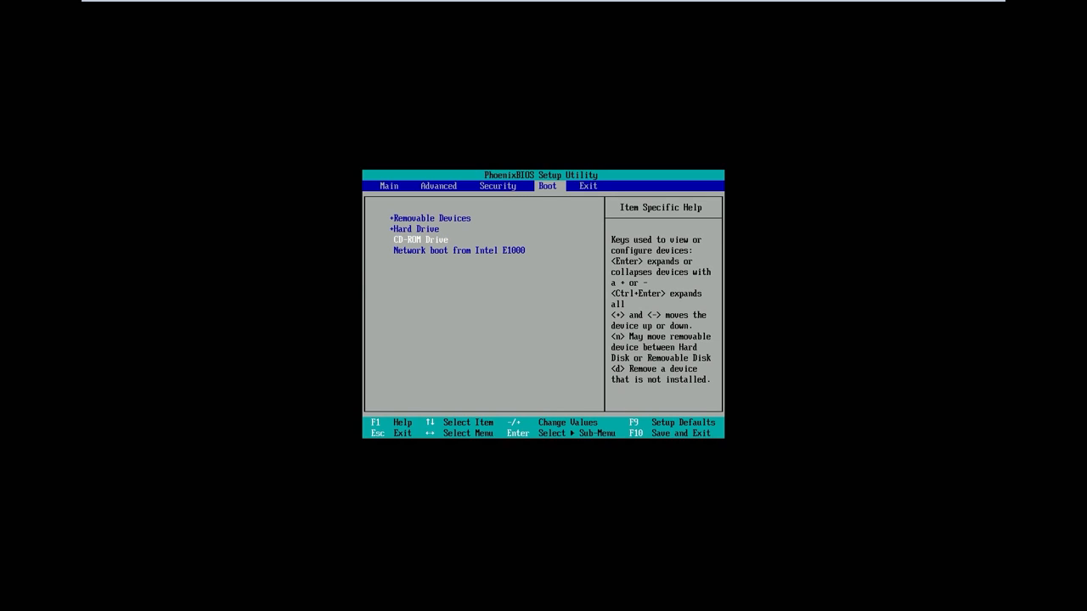
{"action": "key", "text": "Up"}
{"action": "key", "text": "Down"}
{"action": "key", "text": "Down"}
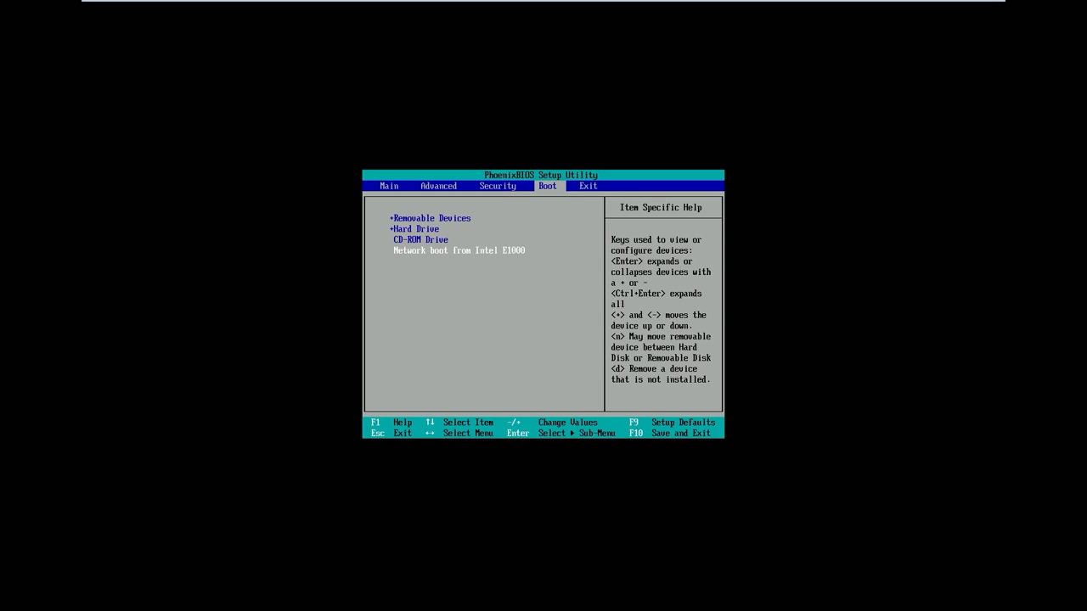
{"action": "key", "text": "Up"}
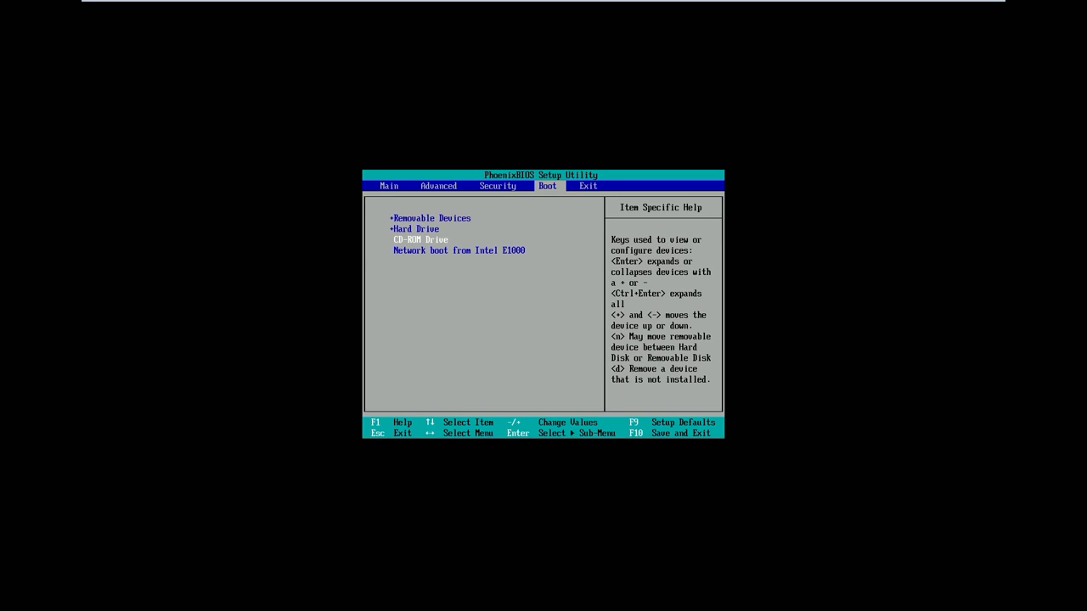
- Move CD-ROM Drive to the first position in the boot order, above Removable Devices and Hard Drive
{"action": "key", "text": "Up"}
{"action": "key", "text": "Down"}
{"action": "key", "text": "plus"}
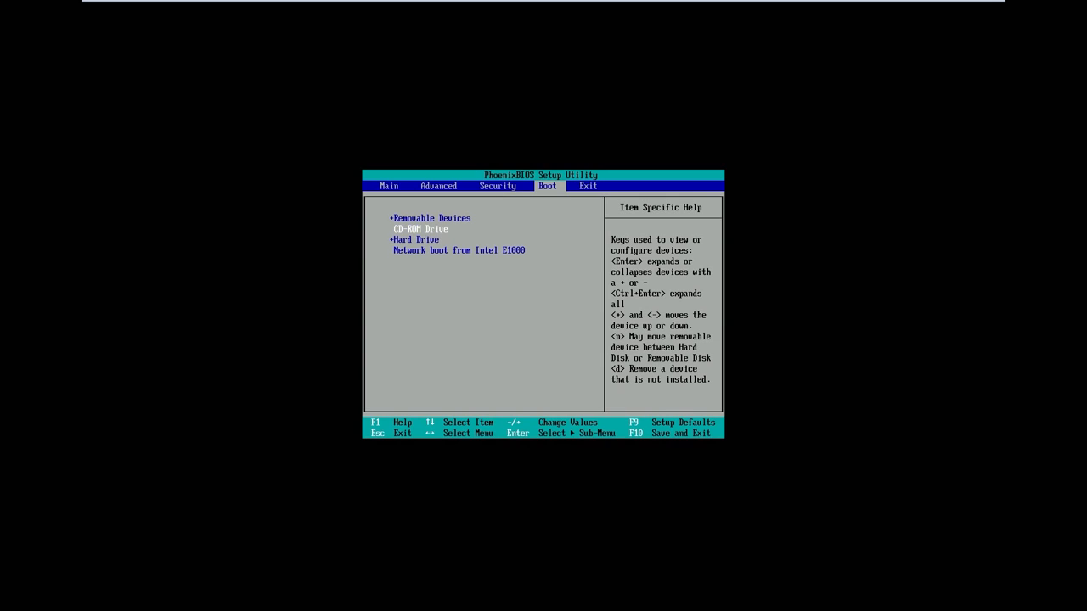
{"action": "key", "text": "plus"}
{"action": "key", "text": "Down"}
{"action": "key", "text": "Up"}
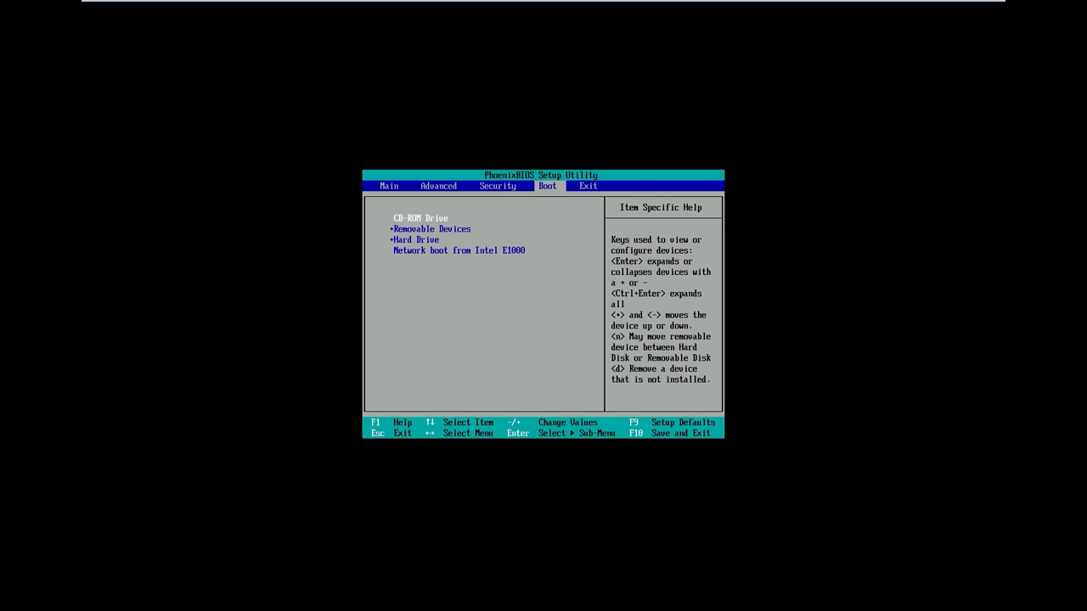
- Save the BIOS configuration changes and exit the setup so the machine restarts
{"action": "key", "text": "Right"}
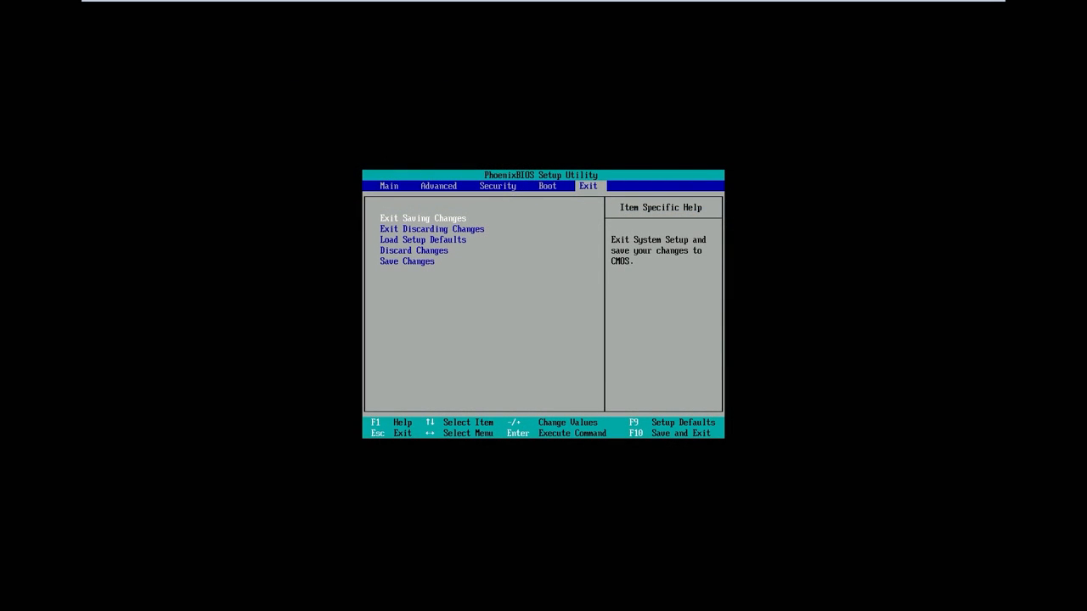
{"action": "key", "text": "Return"}
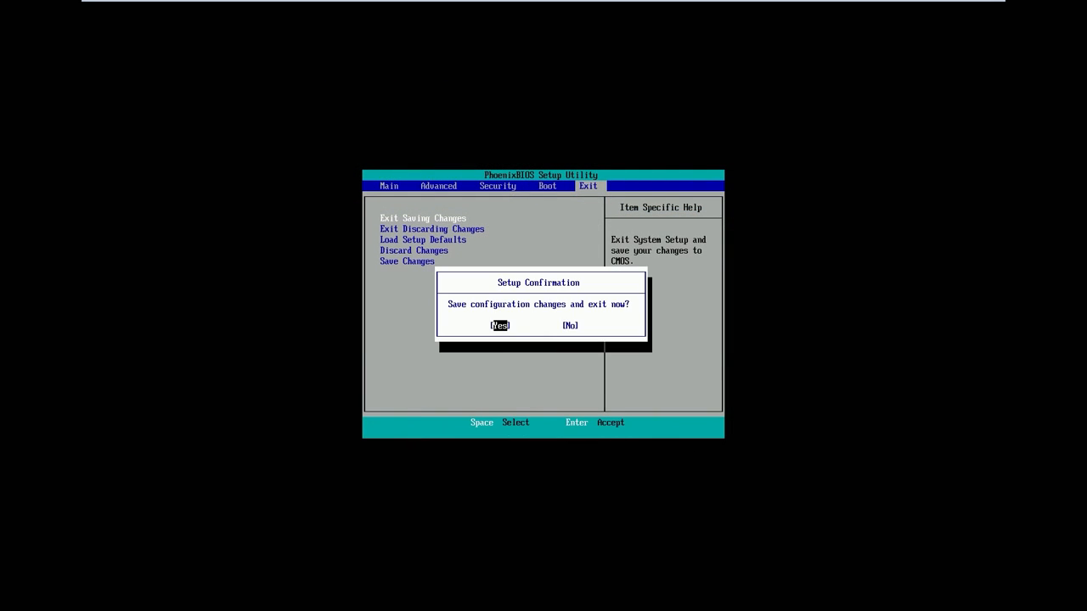
{"action": "key", "text": "Return"}
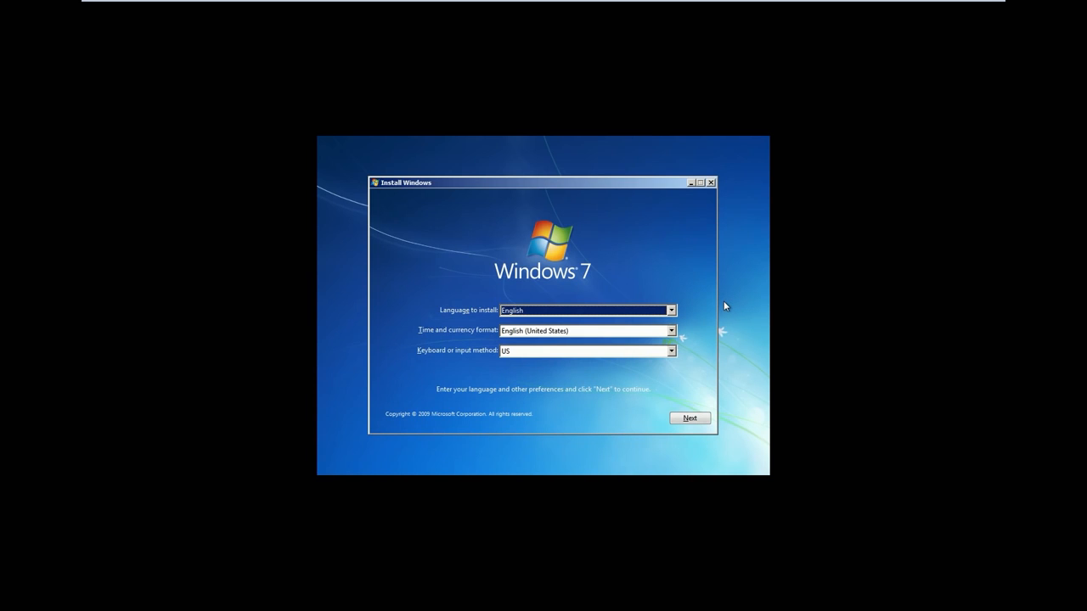
- Look through the available installation languages and time and currency formats without changing the selection
{"action": "left_click", "coordinate": [608, 311]}
{"action": "left_click", "coordinate": [556, 329]}
{"action": "left_click", "coordinate": [550, 331]}
{"action": "scroll", "coordinate": [566, 409], "scroll_direction": "down", "scroll_amount": 1}
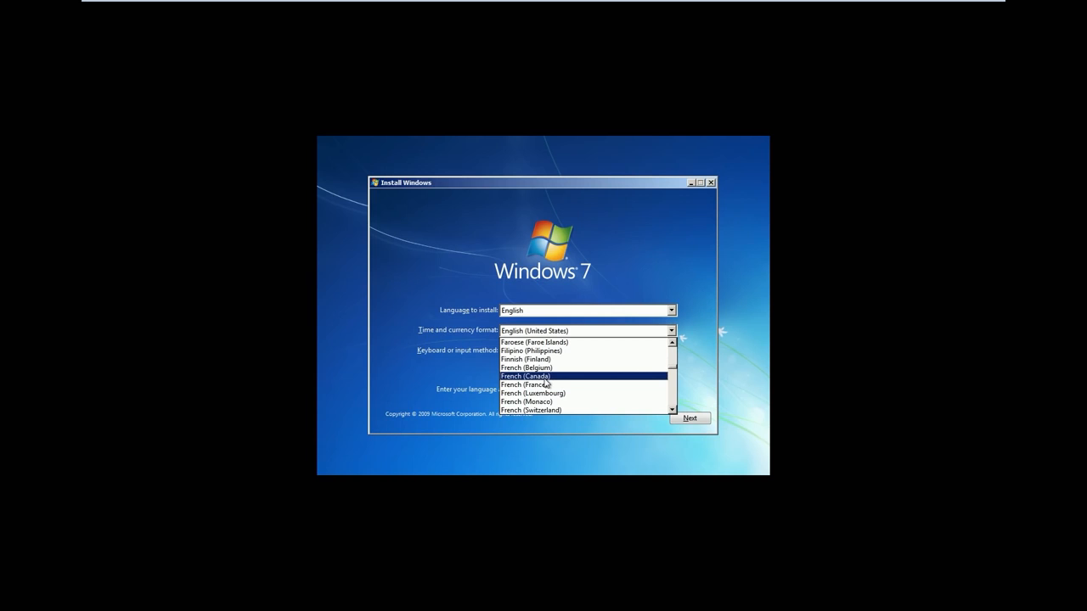
{"action": "left_click", "coordinate": [727, 258]}
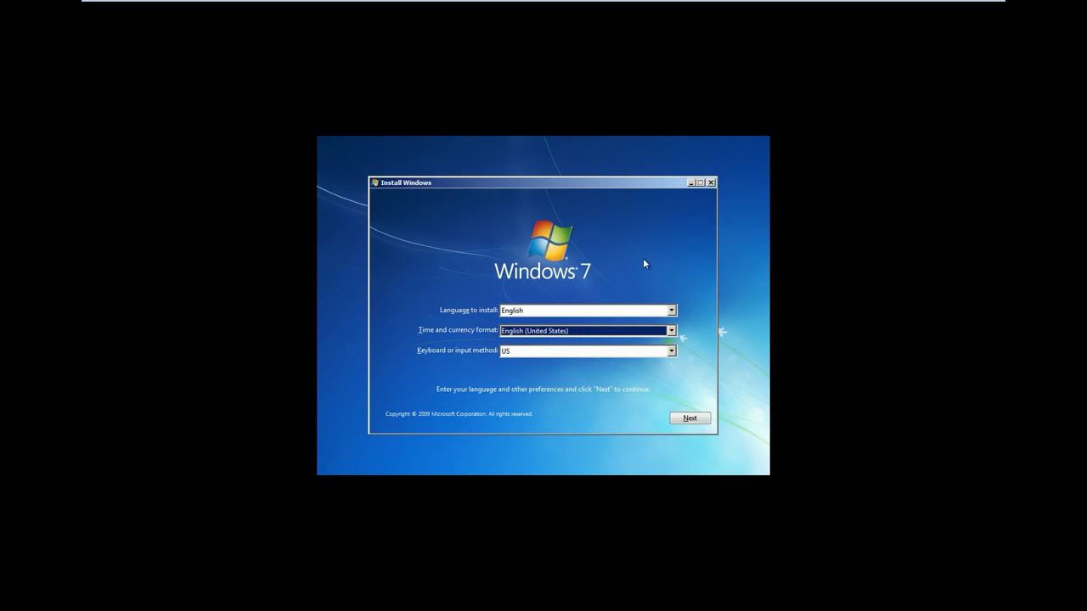
- Set the keyboard or input method to French and continue with the Windows setup
{"action": "left_click", "coordinate": [561, 353]}
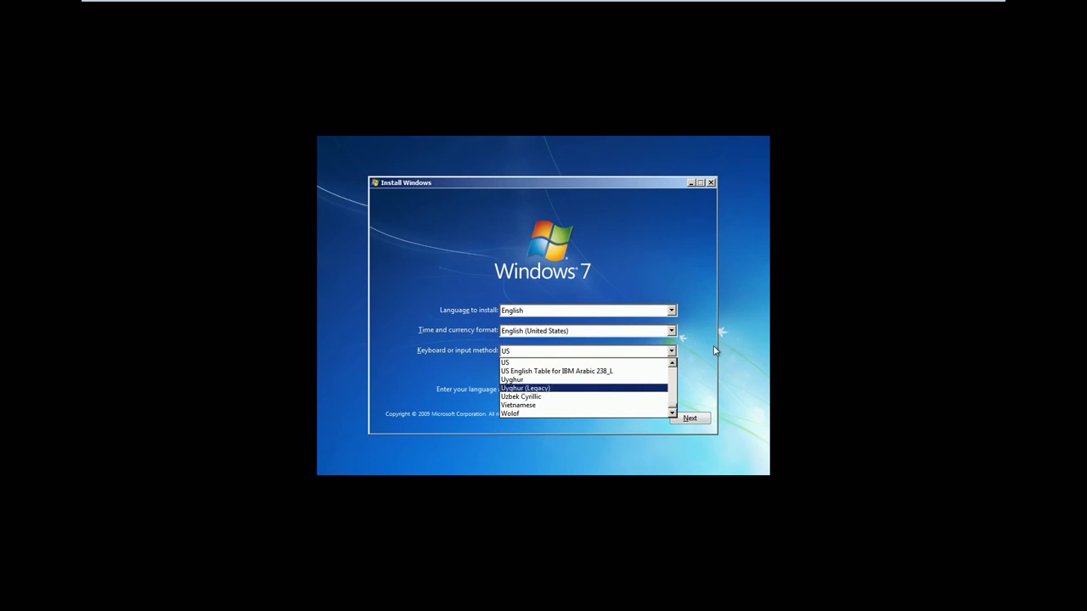
{"action": "scroll", "coordinate": [608, 401], "scroll_direction": "down", "scroll_amount": 1}
{"action": "scroll", "coordinate": [604, 405], "scroll_direction": "up", "scroll_amount": 1}
{"action": "scroll", "coordinate": [604, 405], "scroll_direction": "up", "scroll_amount": 20}
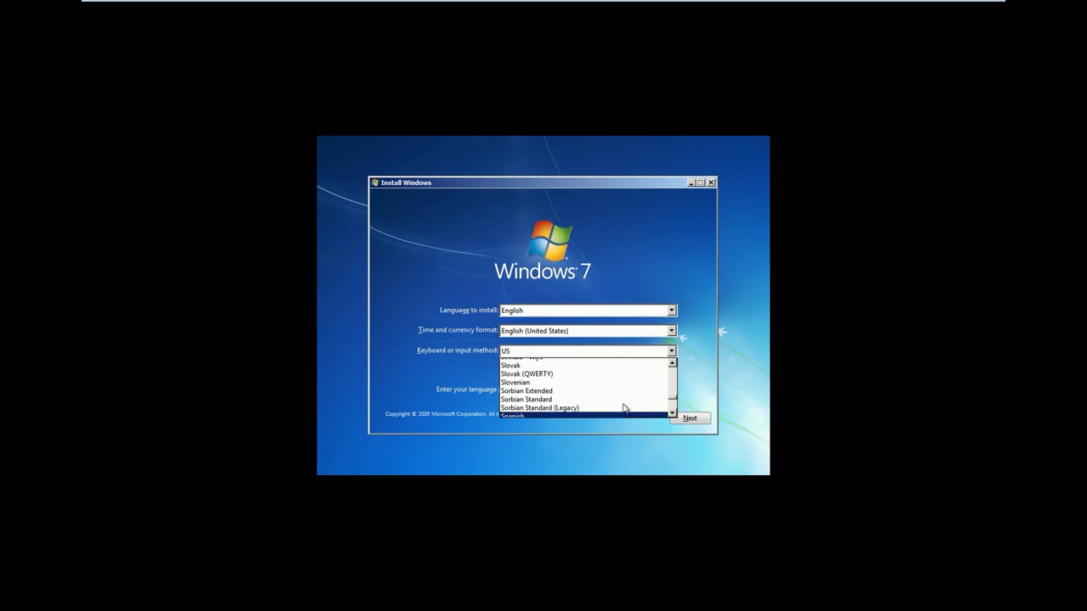
{"action": "scroll", "coordinate": [609, 390], "scroll_direction": "up", "scroll_amount": 5}
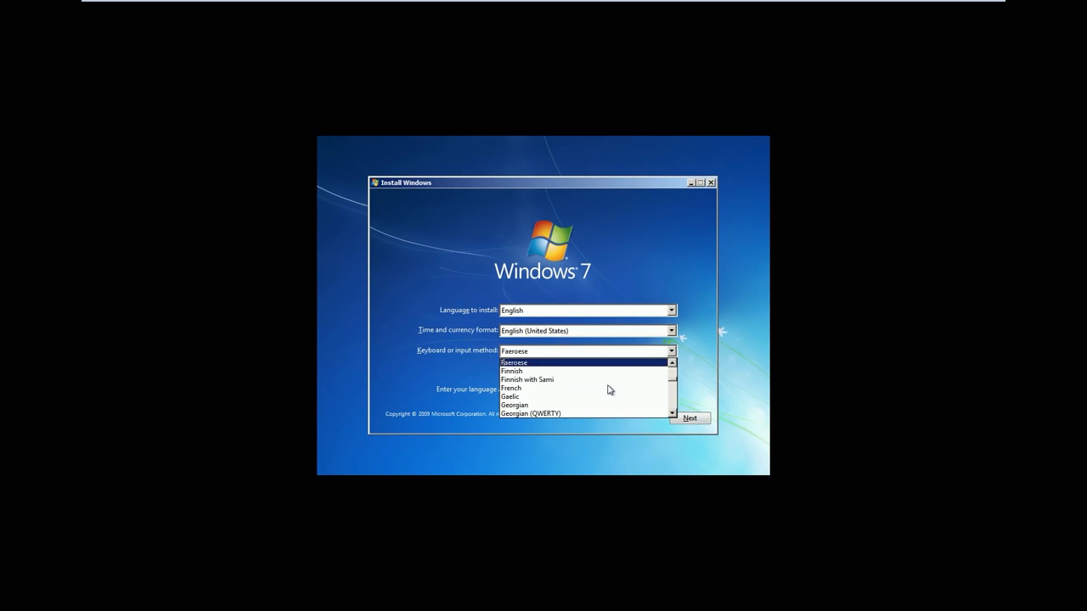
{"action": "scroll", "coordinate": [608, 390], "scroll_direction": "down", "scroll_amount": 6}
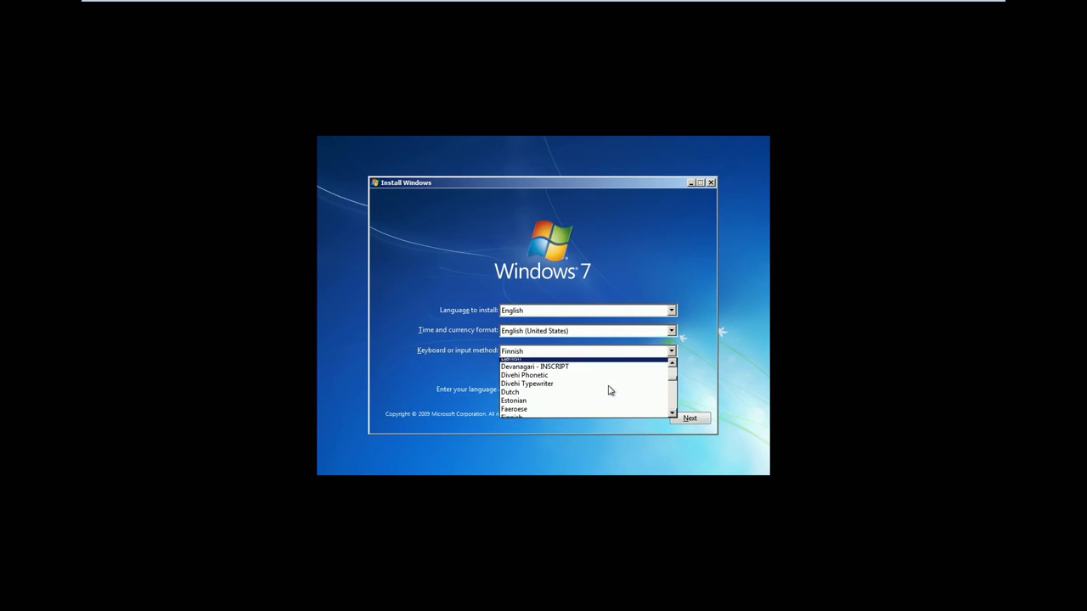
{"action": "left_click", "coordinate": [550, 373]}
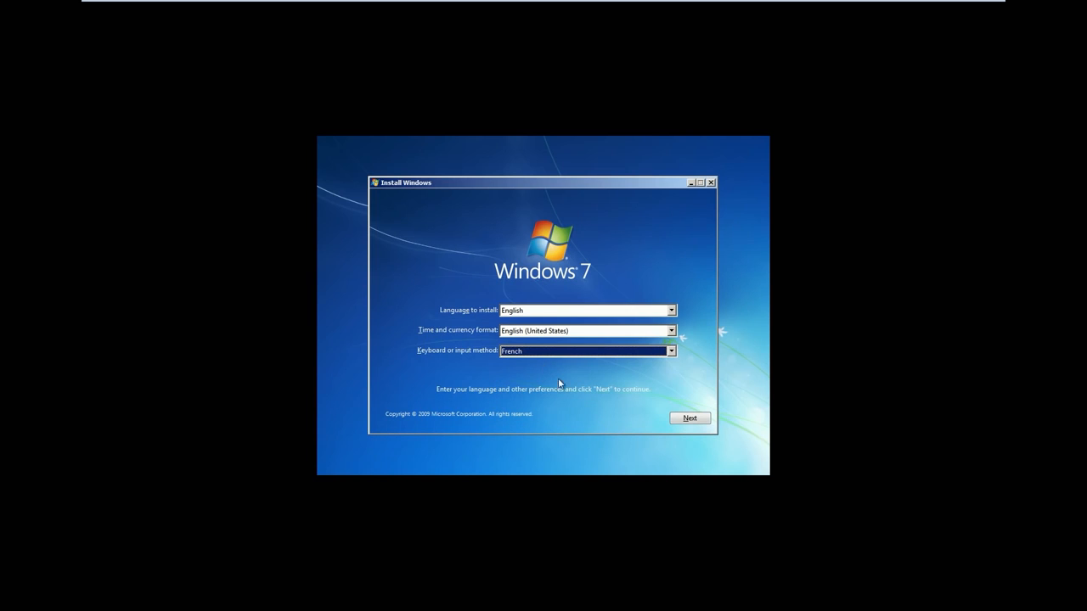
{"action": "left_click", "coordinate": [703, 421]}
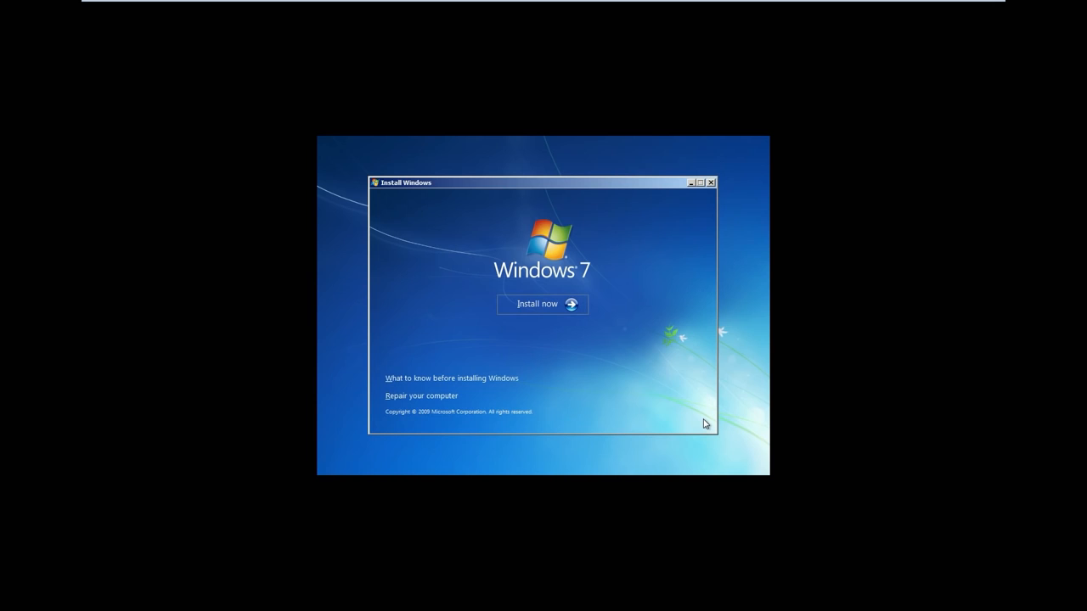
- Start the Windows 7 installation and accept the license terms
{"action": "left_click", "coordinate": [574, 306]}
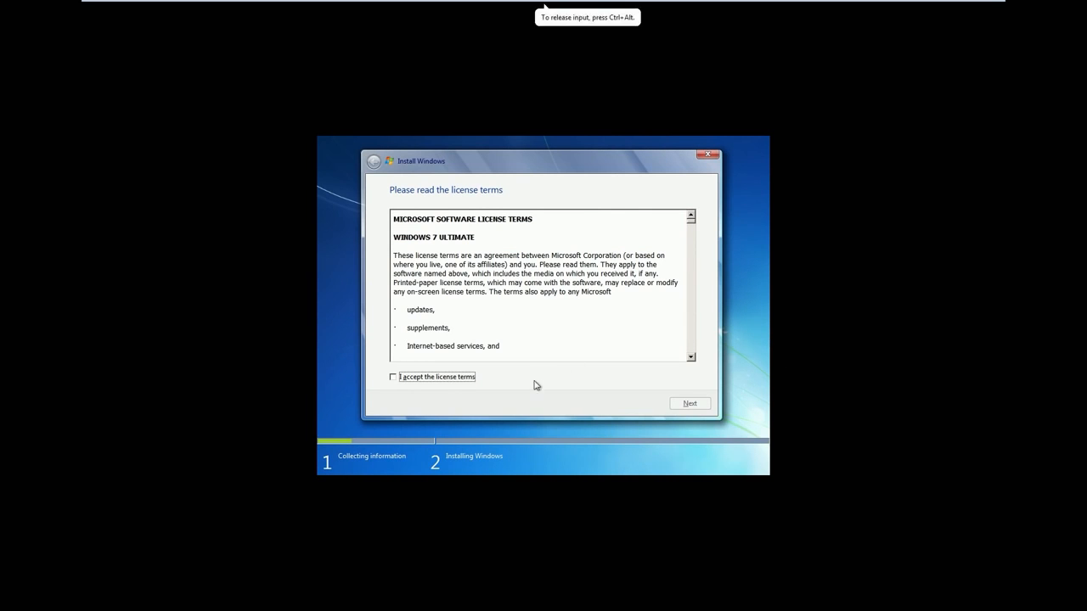
{"action": "left_click", "coordinate": [417, 378]}
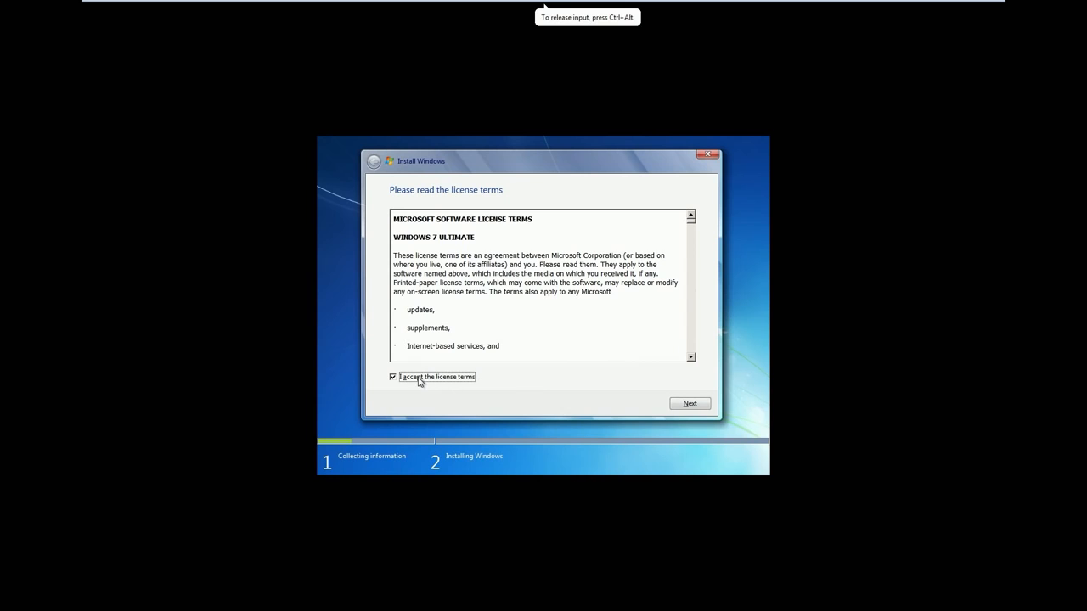
{"action": "left_click", "coordinate": [691, 404]}
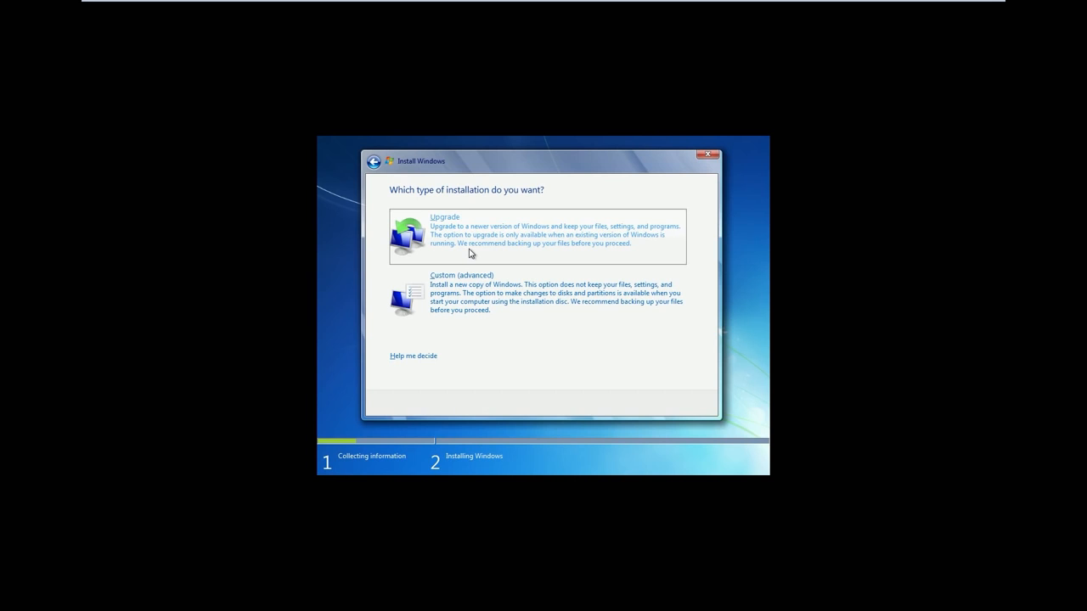
- Choose the Custom (advanced) installation and create a 15360 MB partition in the unallocated space of Disk 0
{"action": "left_click", "coordinate": [528, 284]}
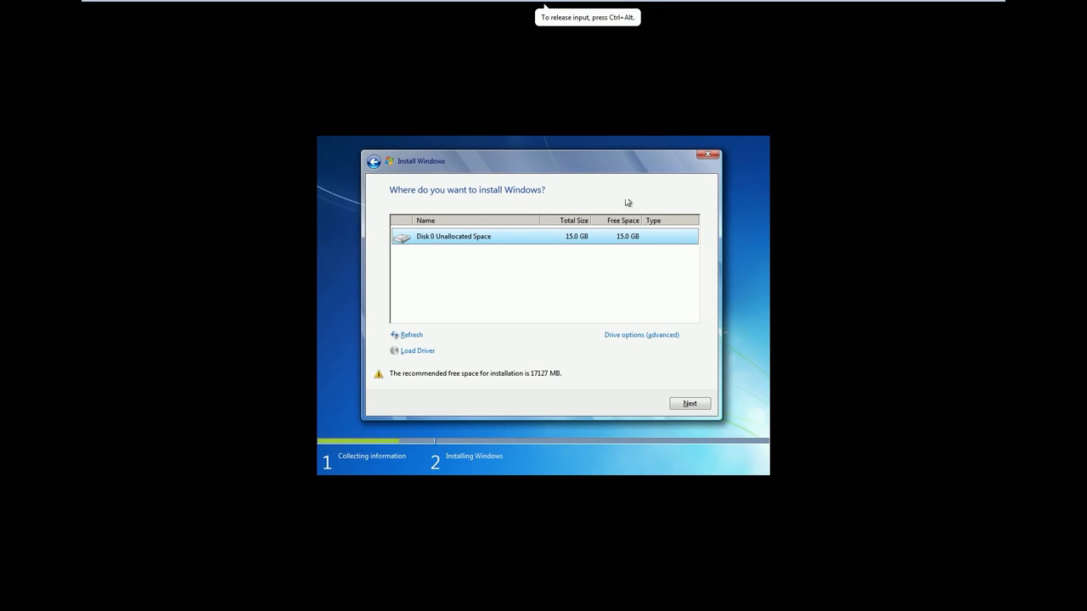
{"action": "left_click", "coordinate": [659, 335]}
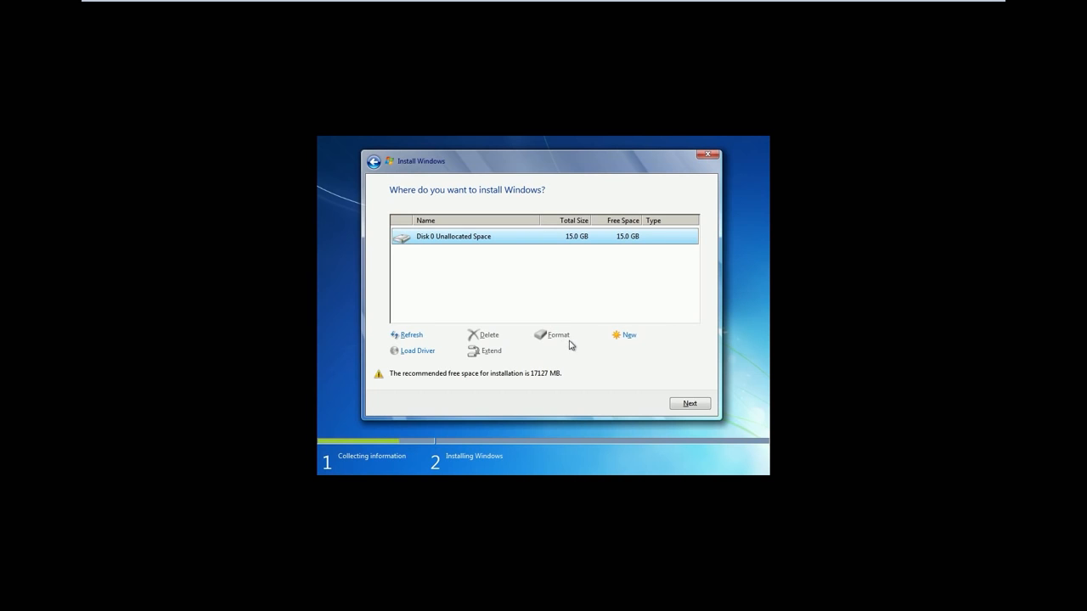
{"action": "left_click", "coordinate": [629, 336]}
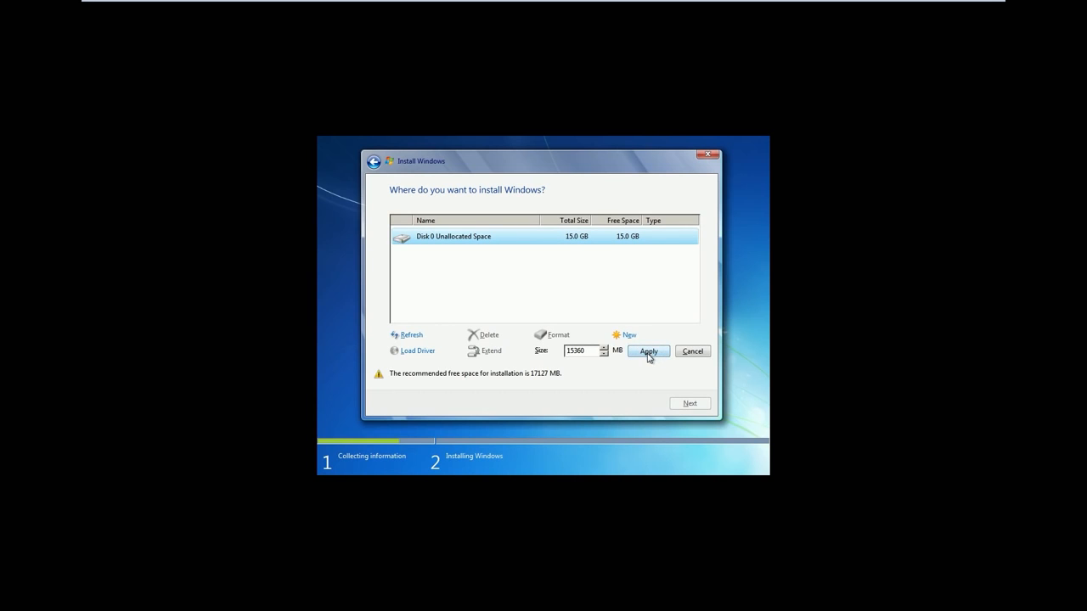
{"action": "left_click", "coordinate": [648, 355]}
{"action": "left_click", "coordinate": [616, 352]}
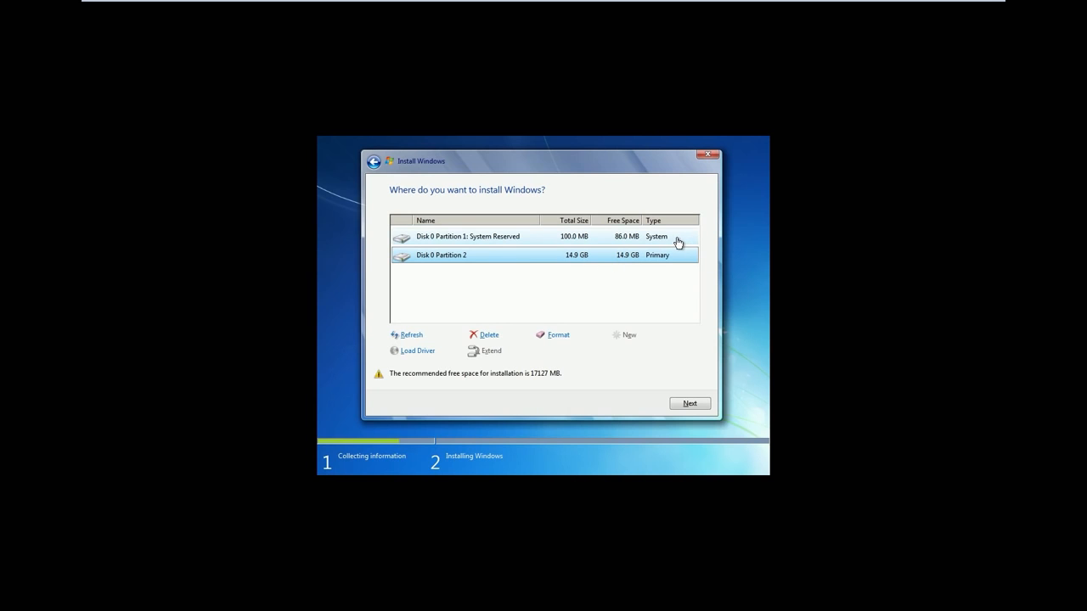
- Delete the System Reserved partition from Disk 0 and confirm the deletion
{"action": "left_click", "coordinate": [508, 239]}
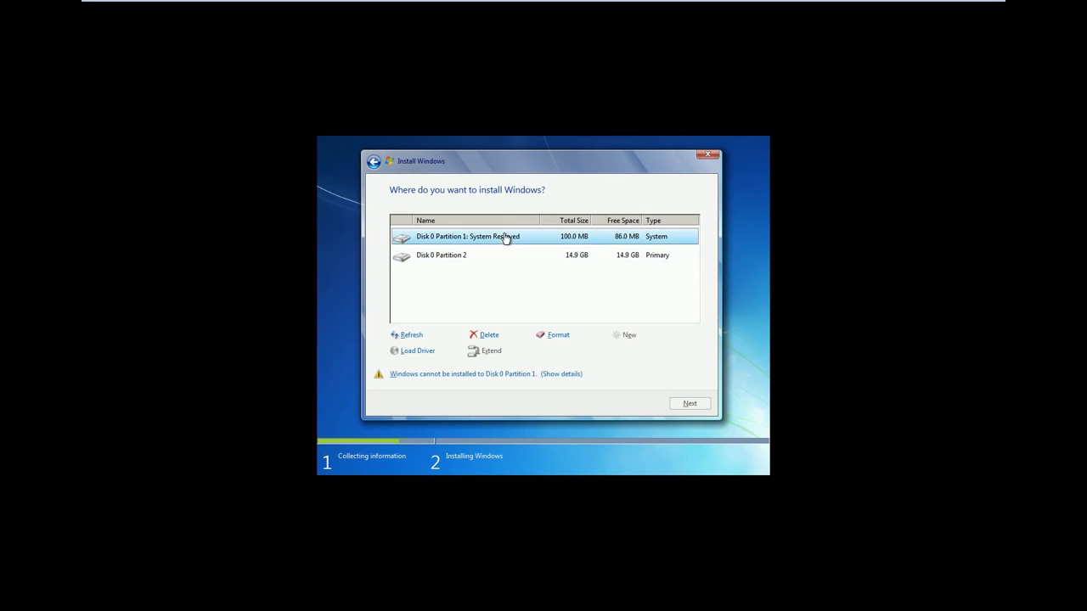
{"action": "left_click", "coordinate": [595, 257]}
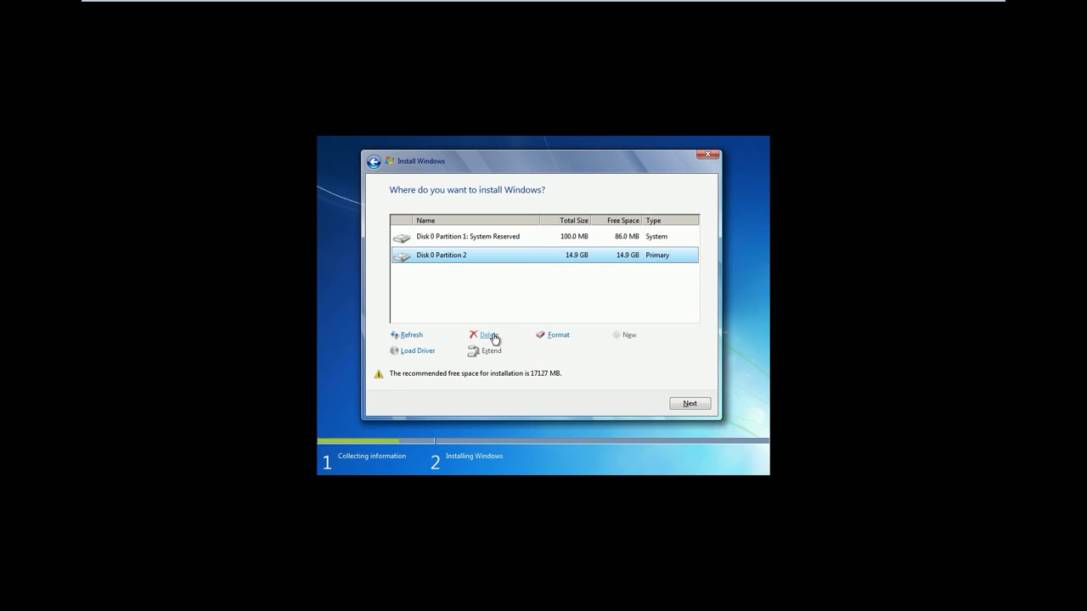
{"action": "left_click", "coordinate": [594, 239]}
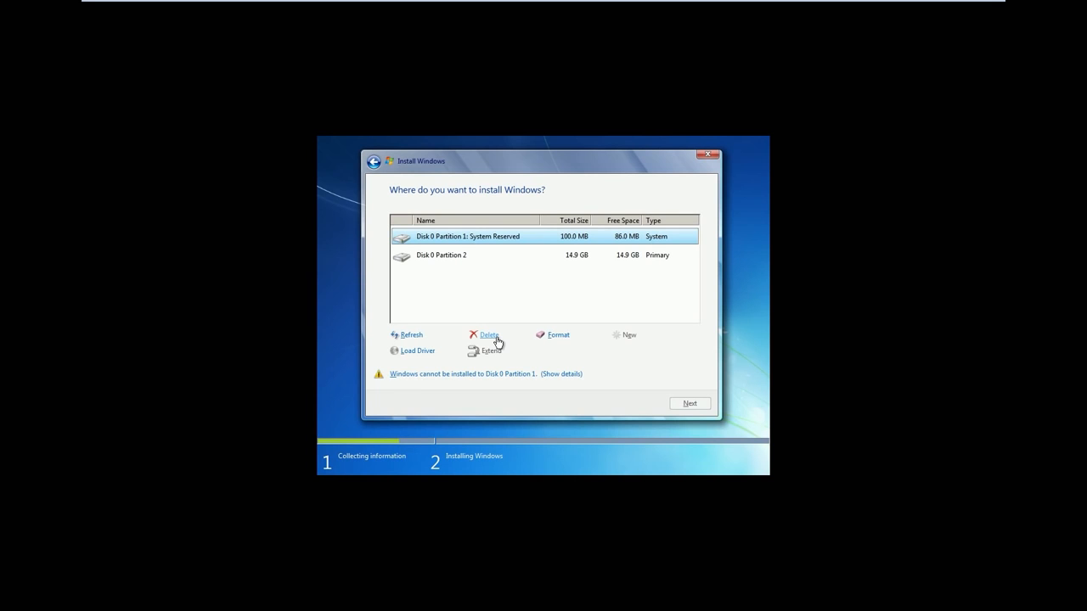
{"action": "left_click", "coordinate": [497, 336]}
{"action": "left_click", "coordinate": [632, 355]}
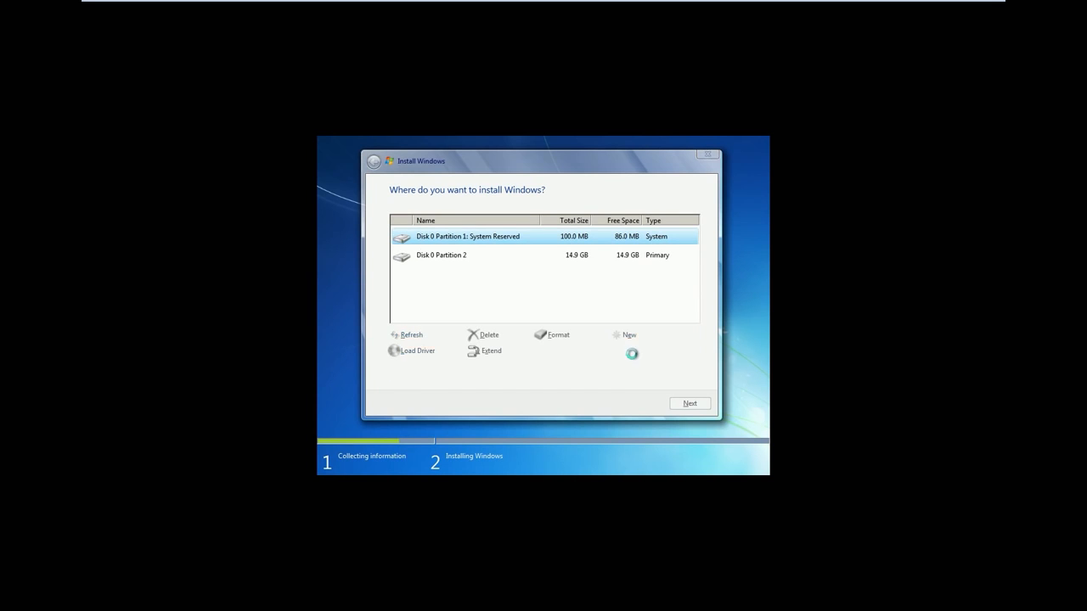
- Delete Disk 0 Partition 2 and confirm the loss of its data
{"action": "left_click", "coordinate": [586, 256]}
{"action": "left_click", "coordinate": [495, 336]}
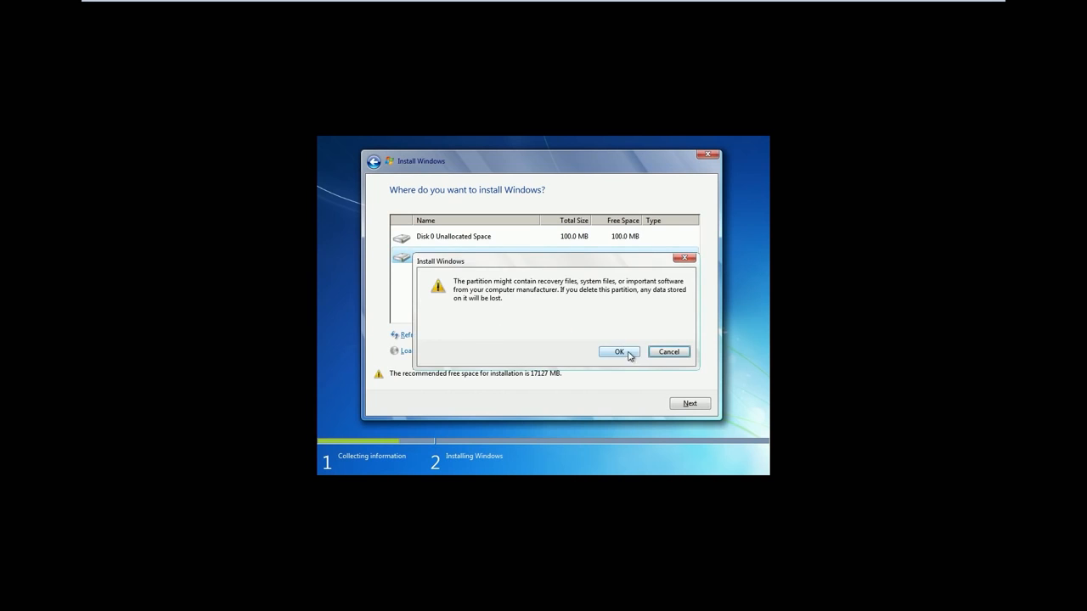
{"action": "left_click", "coordinate": [620, 351]}
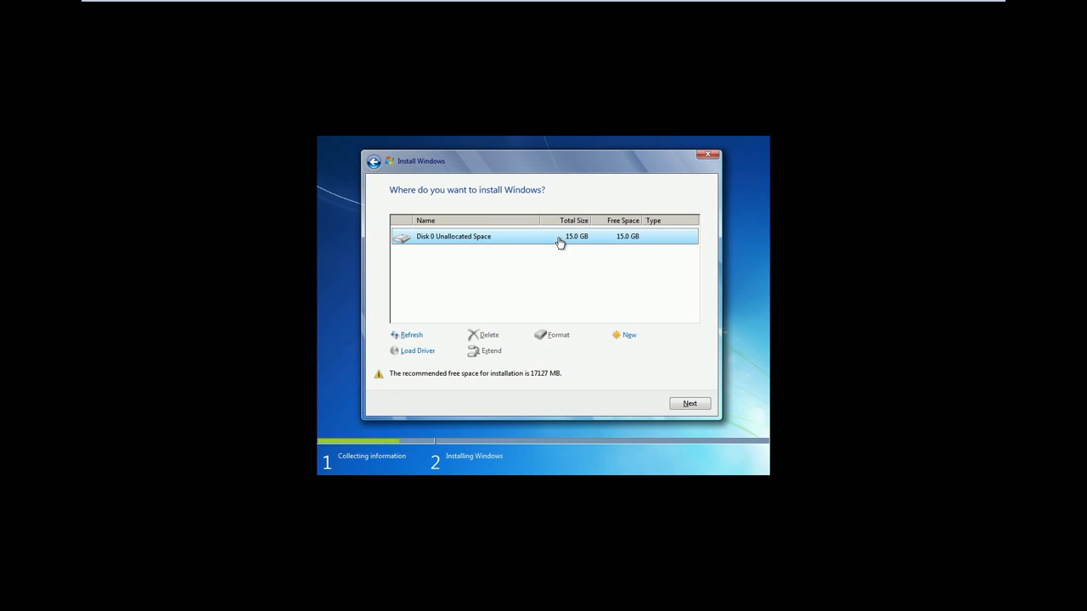
- Install Windows on the unallocated space of Disk 0 and restart immediately when setup requires it
{"action": "left_click", "coordinate": [696, 404]}
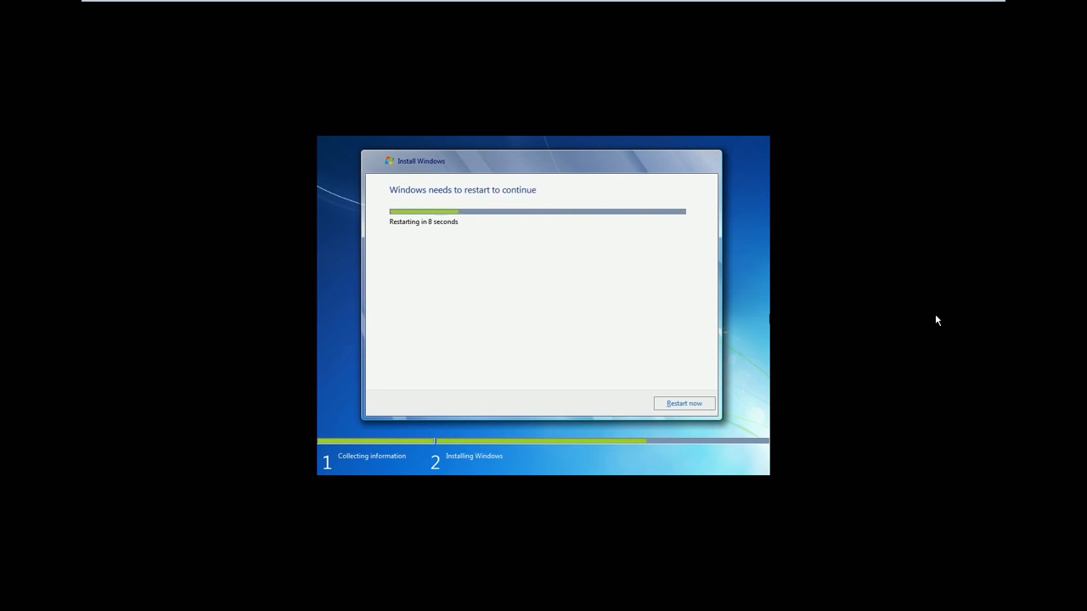
{"action": "left_click", "coordinate": [669, 405]}
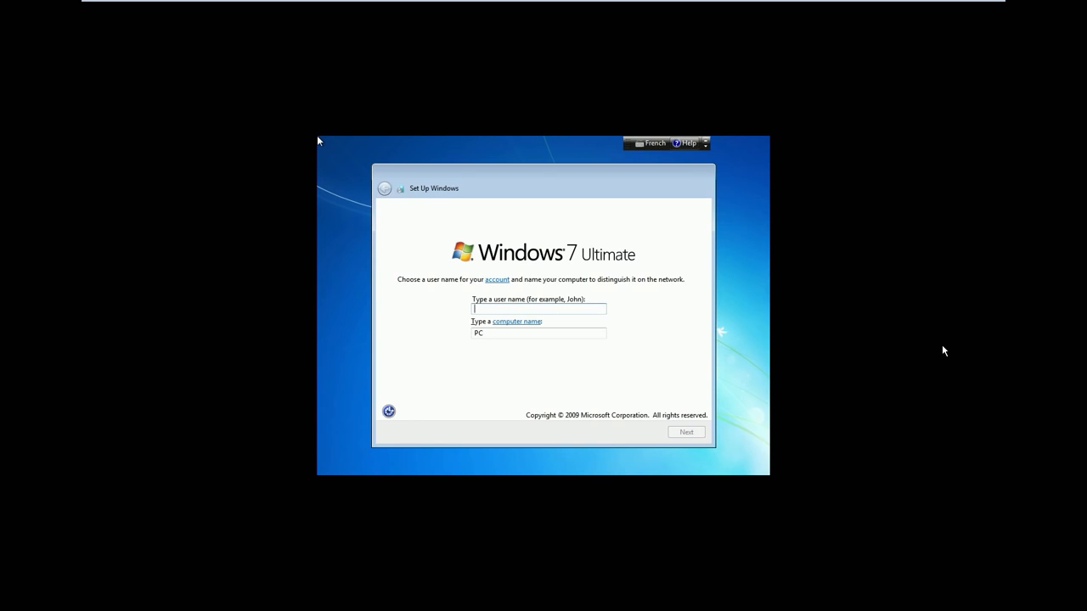
- Set the account's user name to "user", keep user-PC as the computer name and continue
{"action": "left_click", "coordinate": [608, 384]}
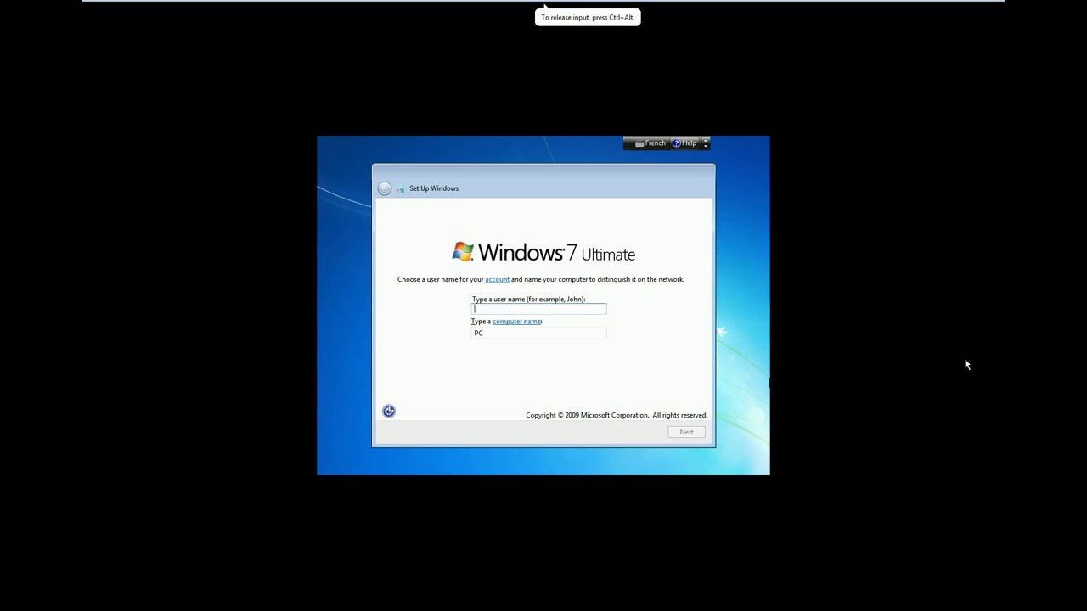
{"action": "type", "text": "user"}
{"action": "left_click_drag", "start_coordinate": [475, 334], "coordinate": [533, 335]}
{"action": "left_click", "coordinate": [534, 334]}
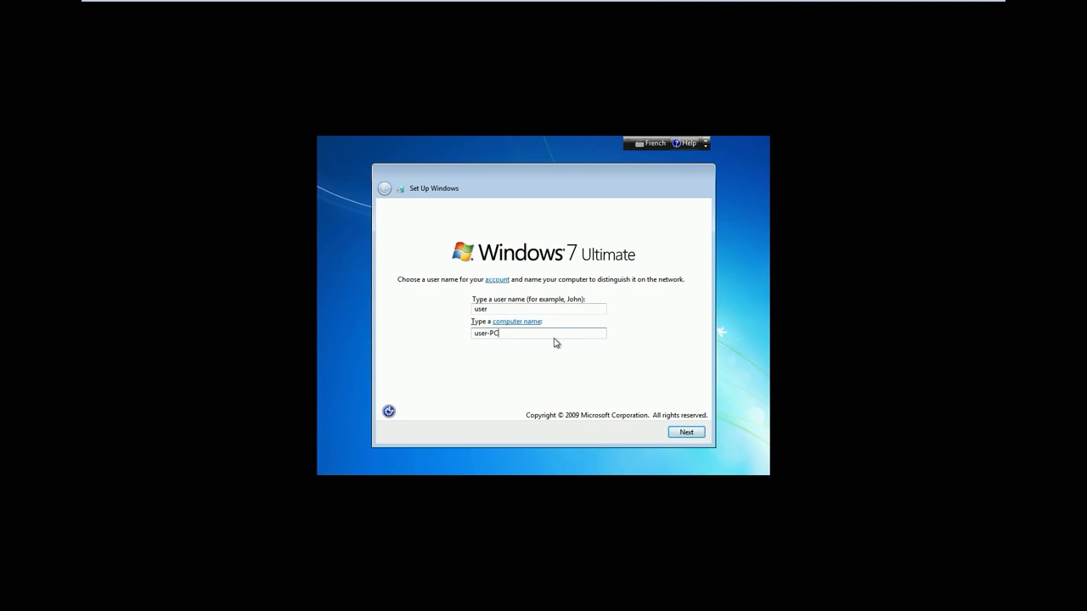
{"action": "left_click", "coordinate": [696, 438]}
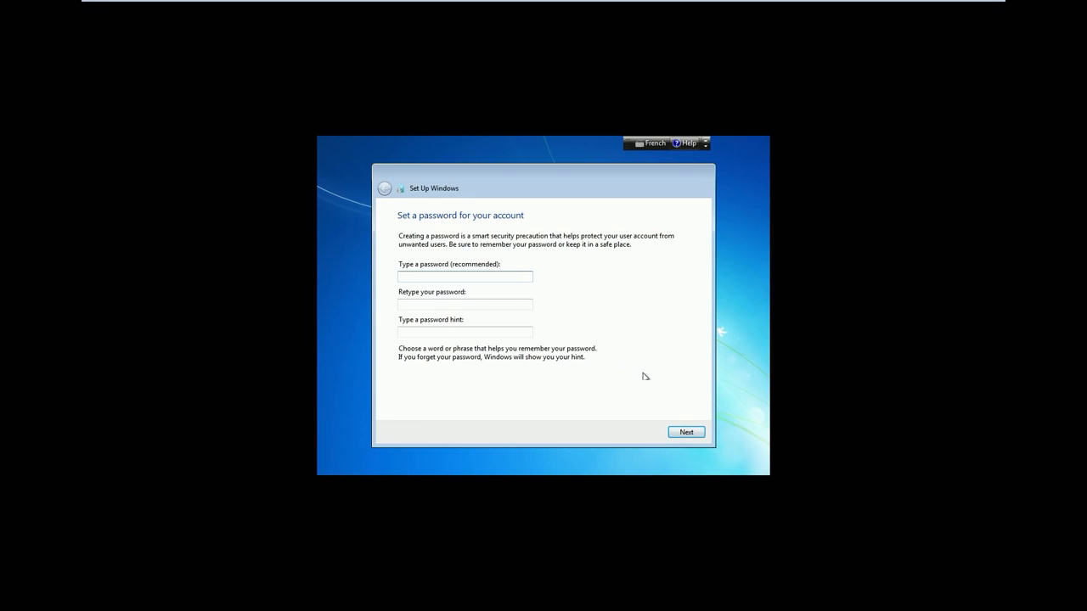
- Leave the account password and Windows product key blank, with automatic online activation turned off
{"action": "left_click", "coordinate": [685, 434]}
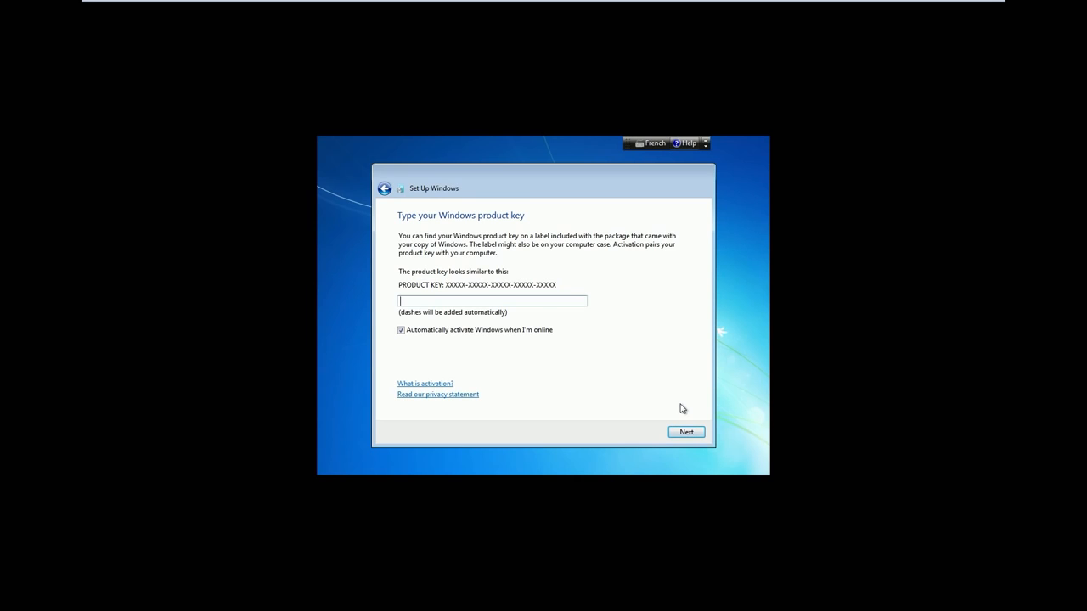
{"action": "left_click", "coordinate": [402, 330]}
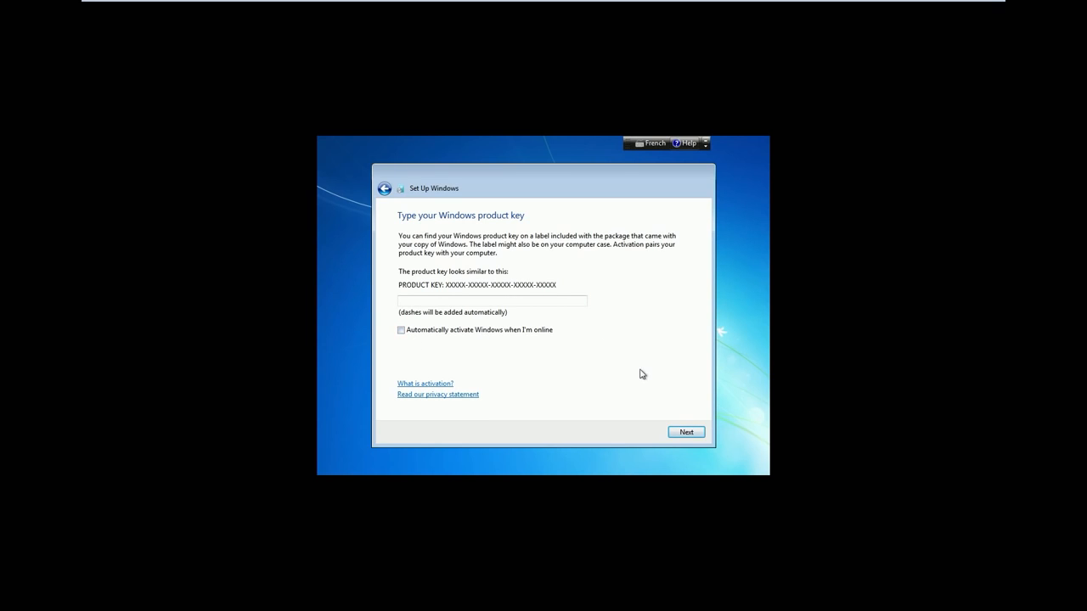
{"action": "left_click", "coordinate": [687, 433]}
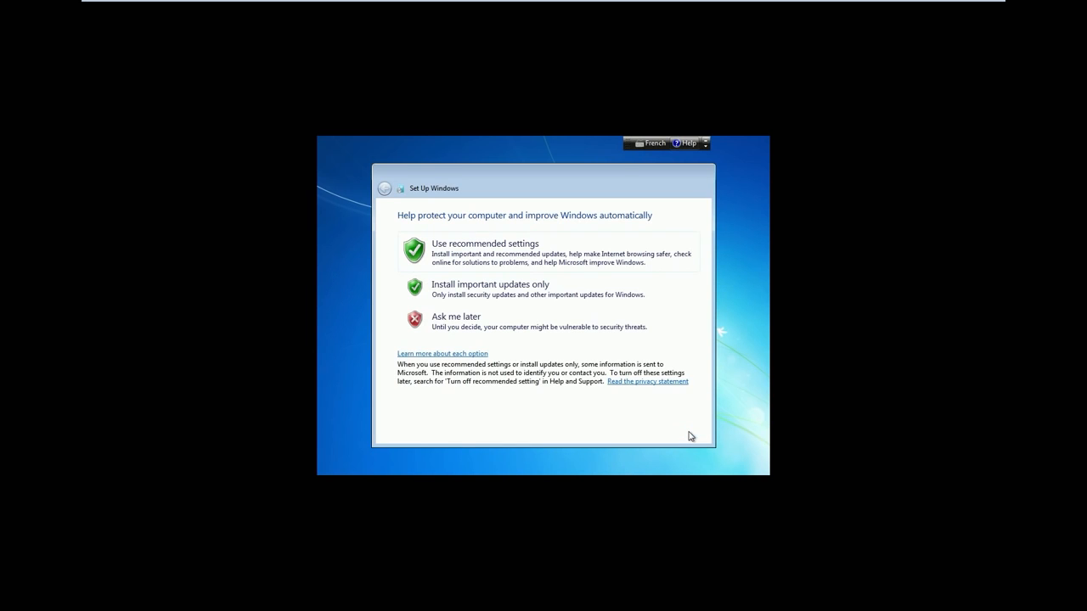
- Use the recommended protection settings and accept the time and date settings with the Pacific Time (US & Canada) time zone
{"action": "left_click", "coordinate": [505, 257]}
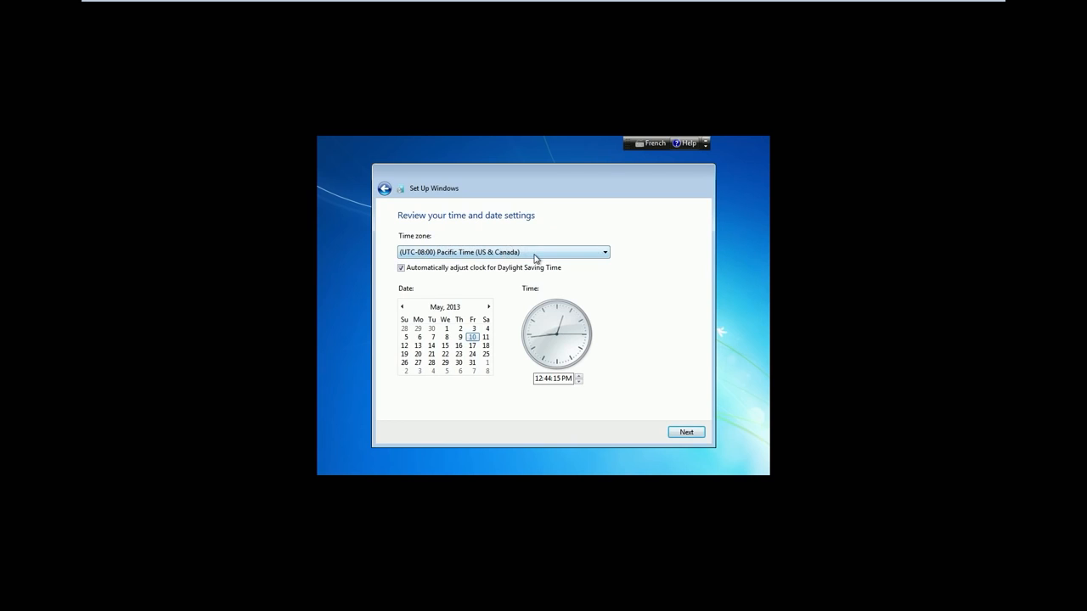
{"action": "left_click", "coordinate": [530, 253]}
{"action": "scroll", "coordinate": [478, 306], "scroll_direction": "down", "scroll_amount": 5}
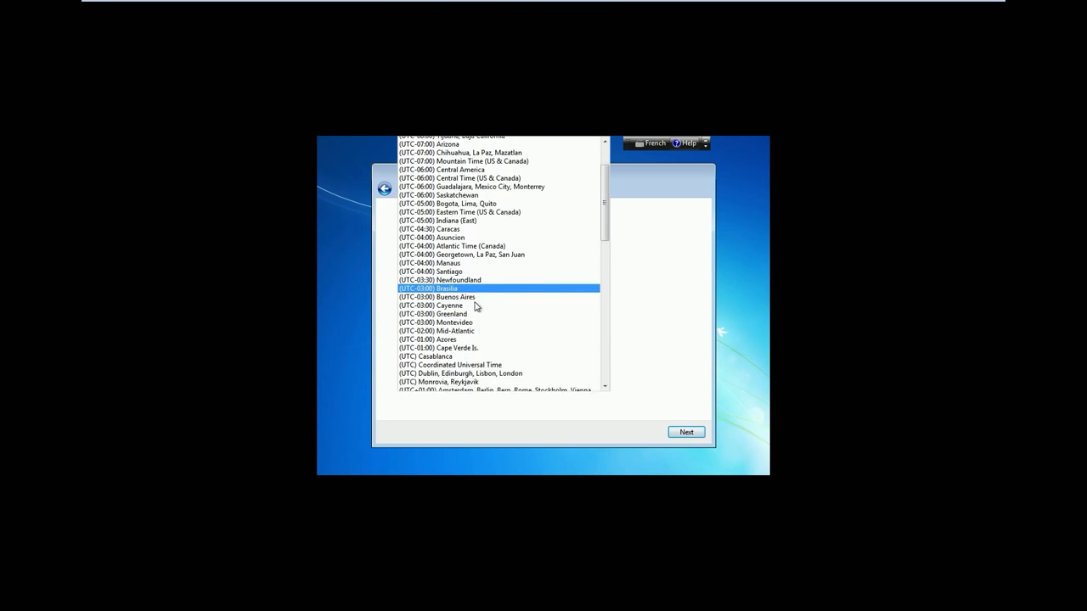
{"action": "left_click", "coordinate": [634, 284]}
{"action": "left_click", "coordinate": [692, 446]}
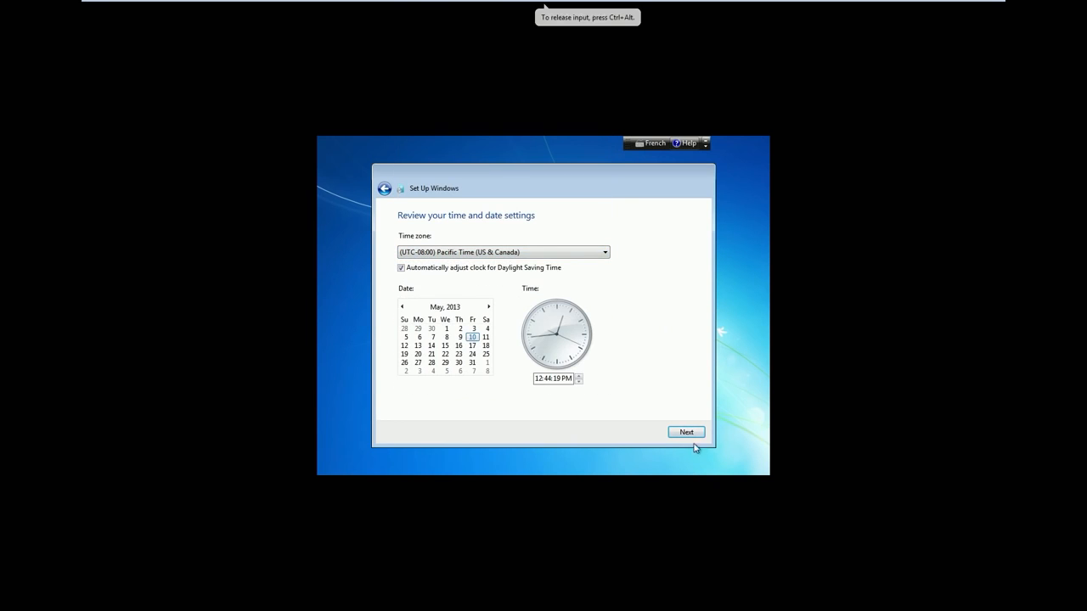
{"action": "left_click", "coordinate": [681, 435]}
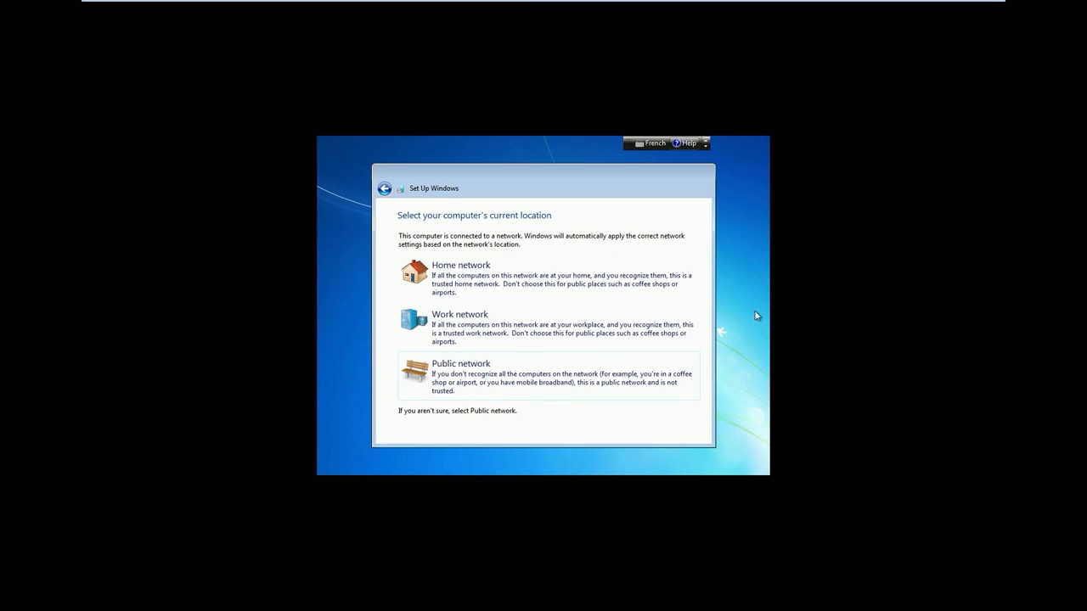
- Set the computer's location to Home network, let setup finish and minimize the virtual machine to show the host desktop
{"action": "left_click", "coordinate": [536, 284]}
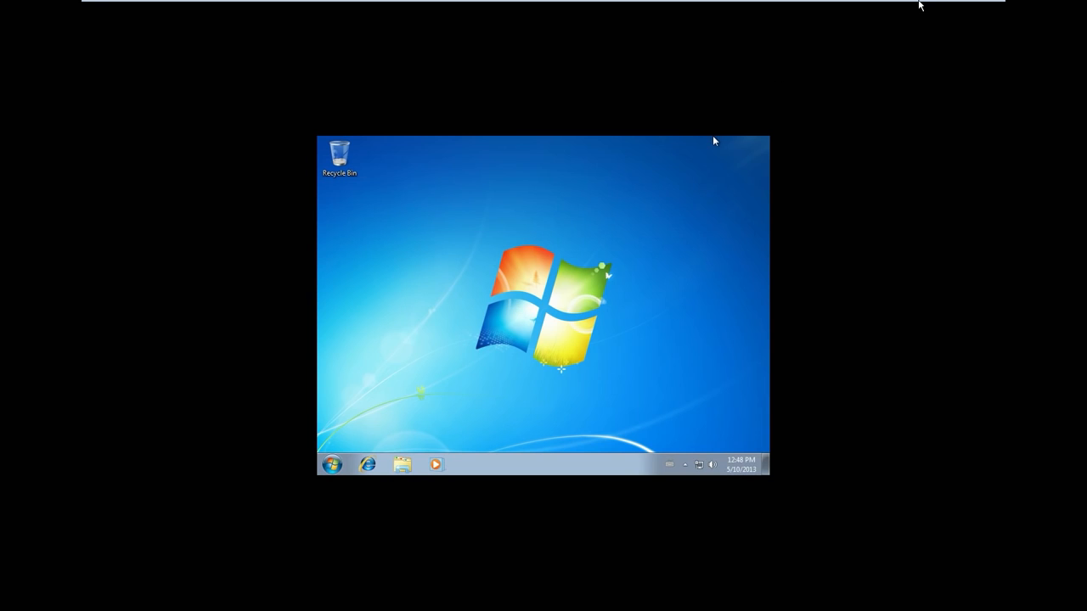
{"action": "mouse_move", "coordinate": [917, 4]}
{"action": "left_click", "coordinate": [963, 7]}
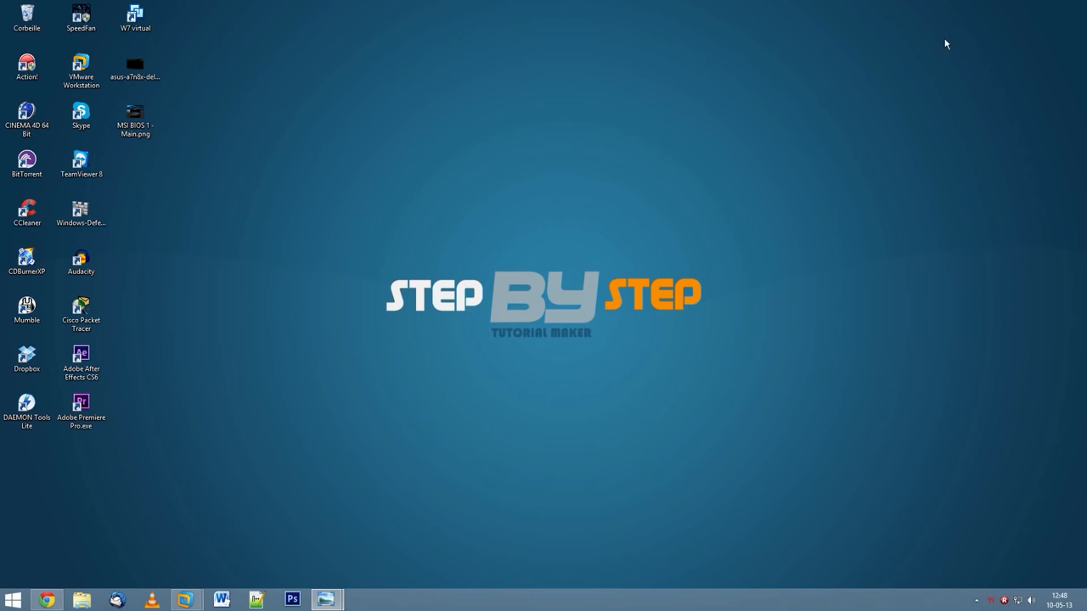